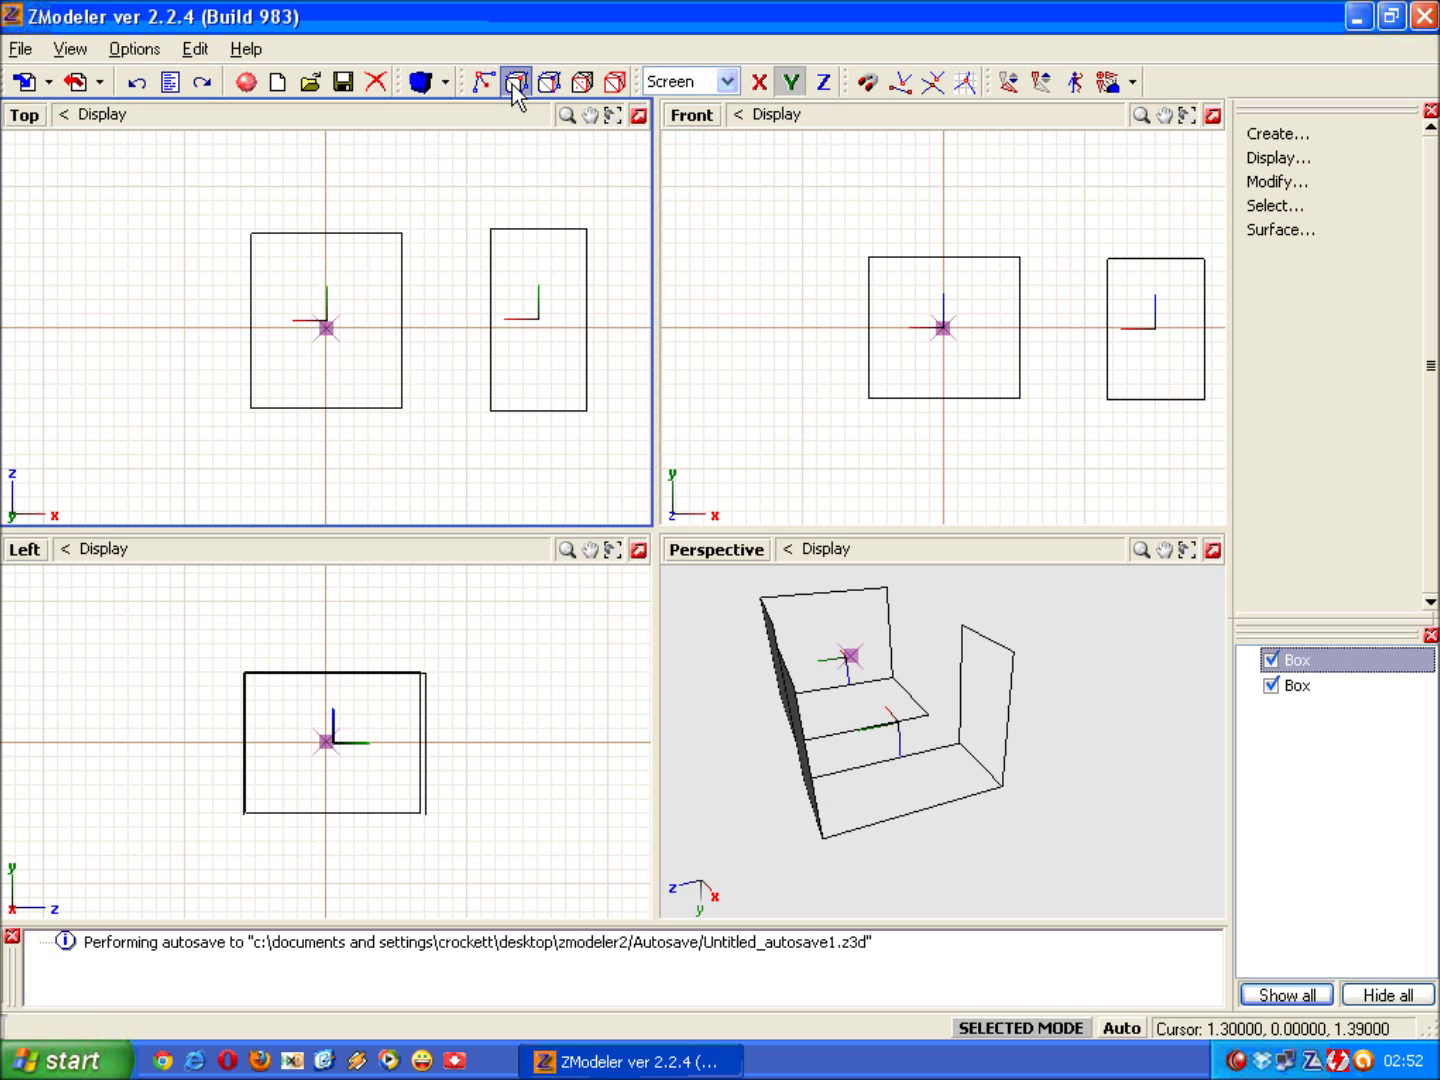
Step: Select the right-hand open box and enter its vertex editing level
{"action": "left_click", "coordinate": [826, 822]}
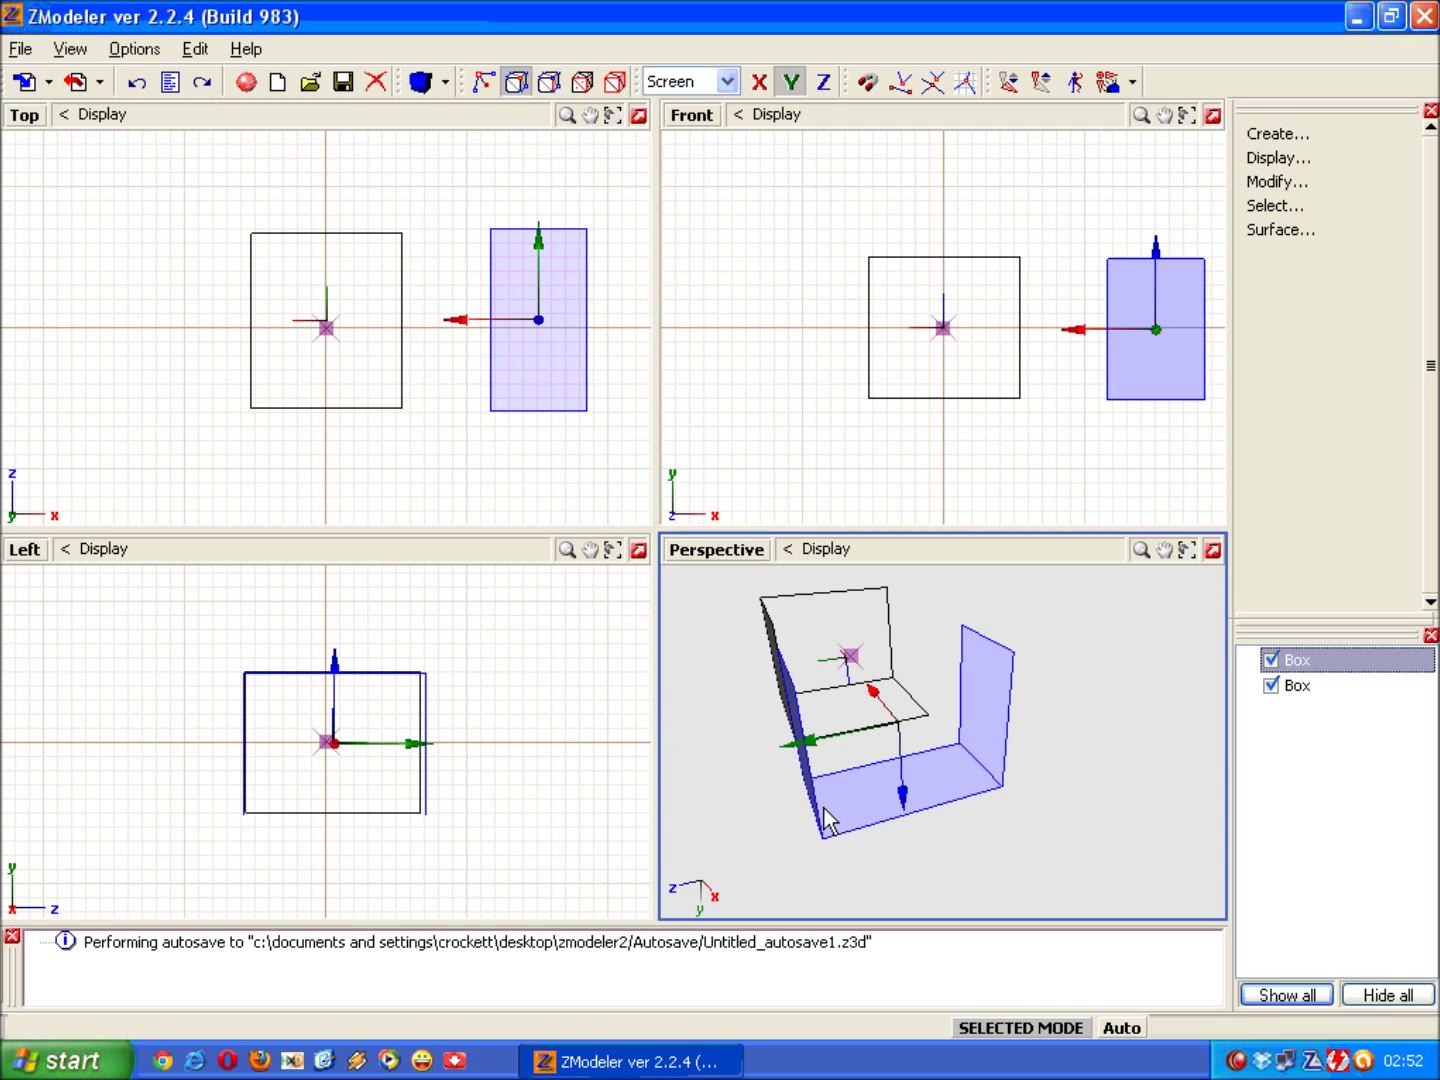
{"action": "double_click", "coordinate": [872, 826]}
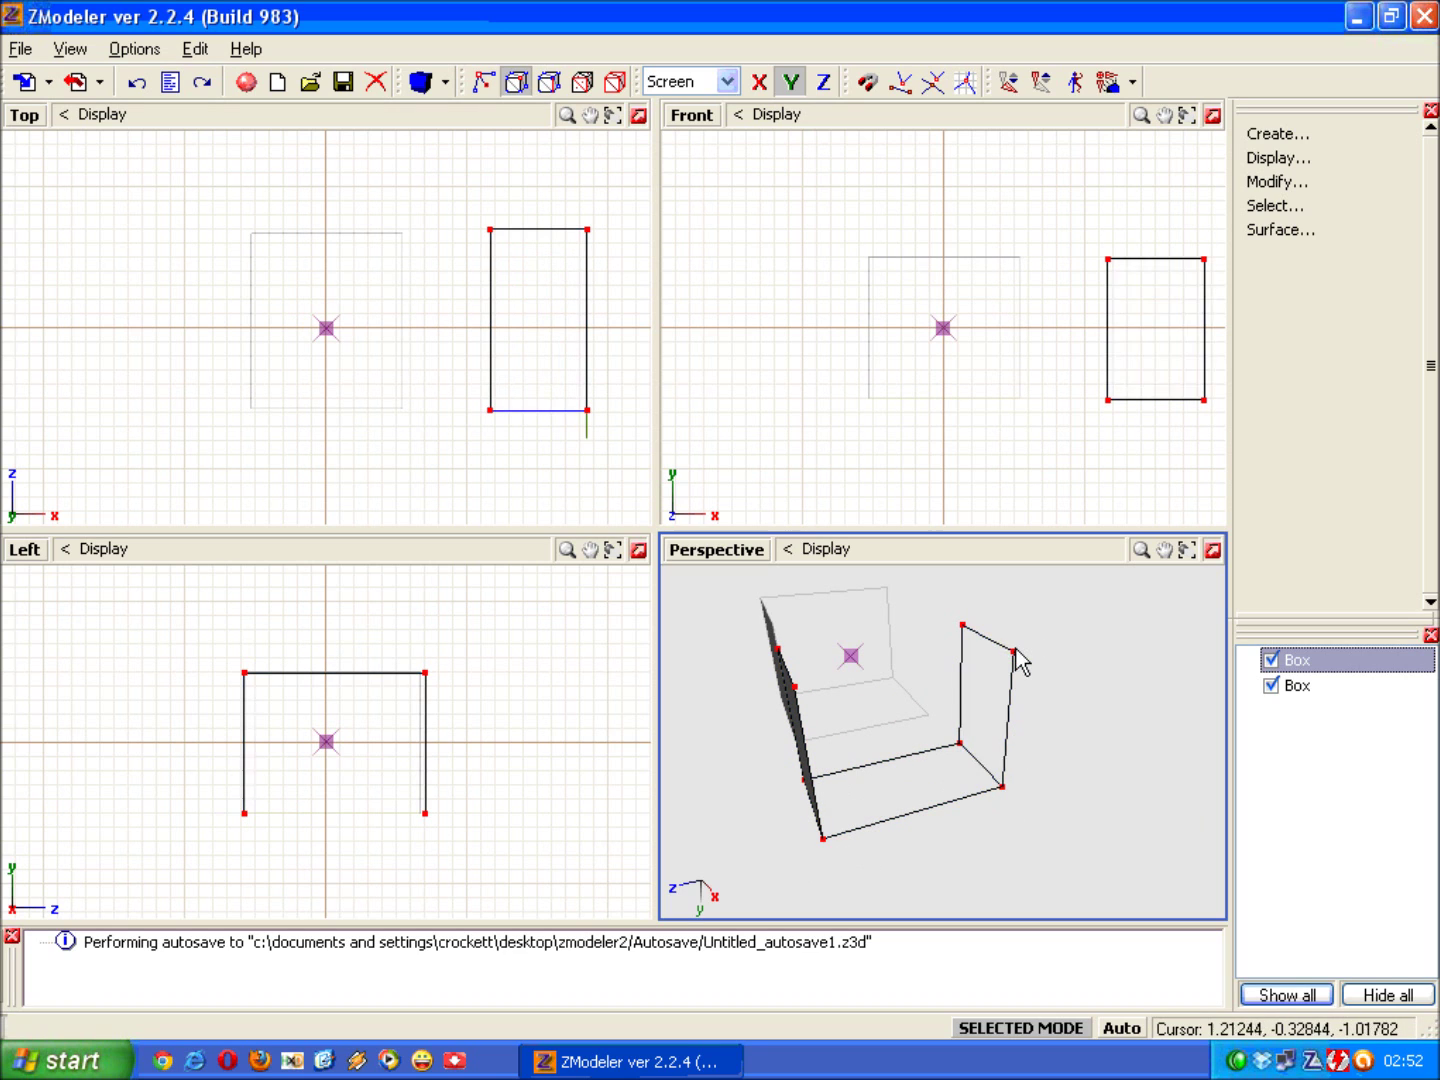
Step: Choose Create > Polygon with Triangles in Strip mode
{"action": "left_click", "coordinate": [1378, 135]}
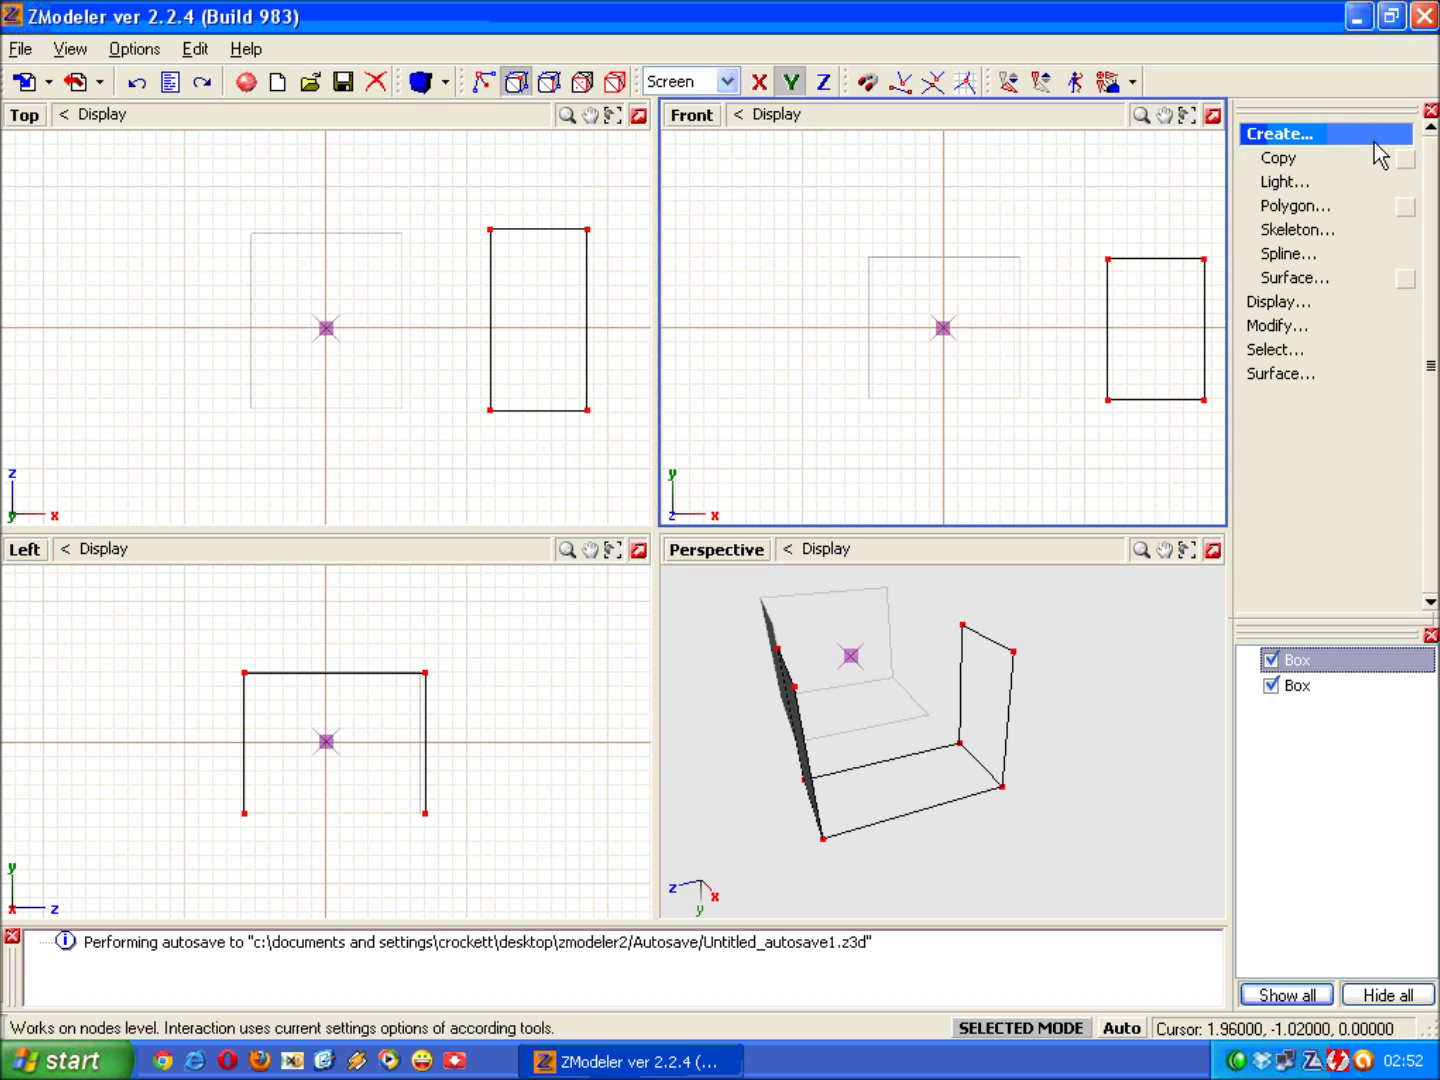
{"action": "left_click", "coordinate": [1412, 205]}
{"action": "left_click", "coordinate": [1406, 205]}
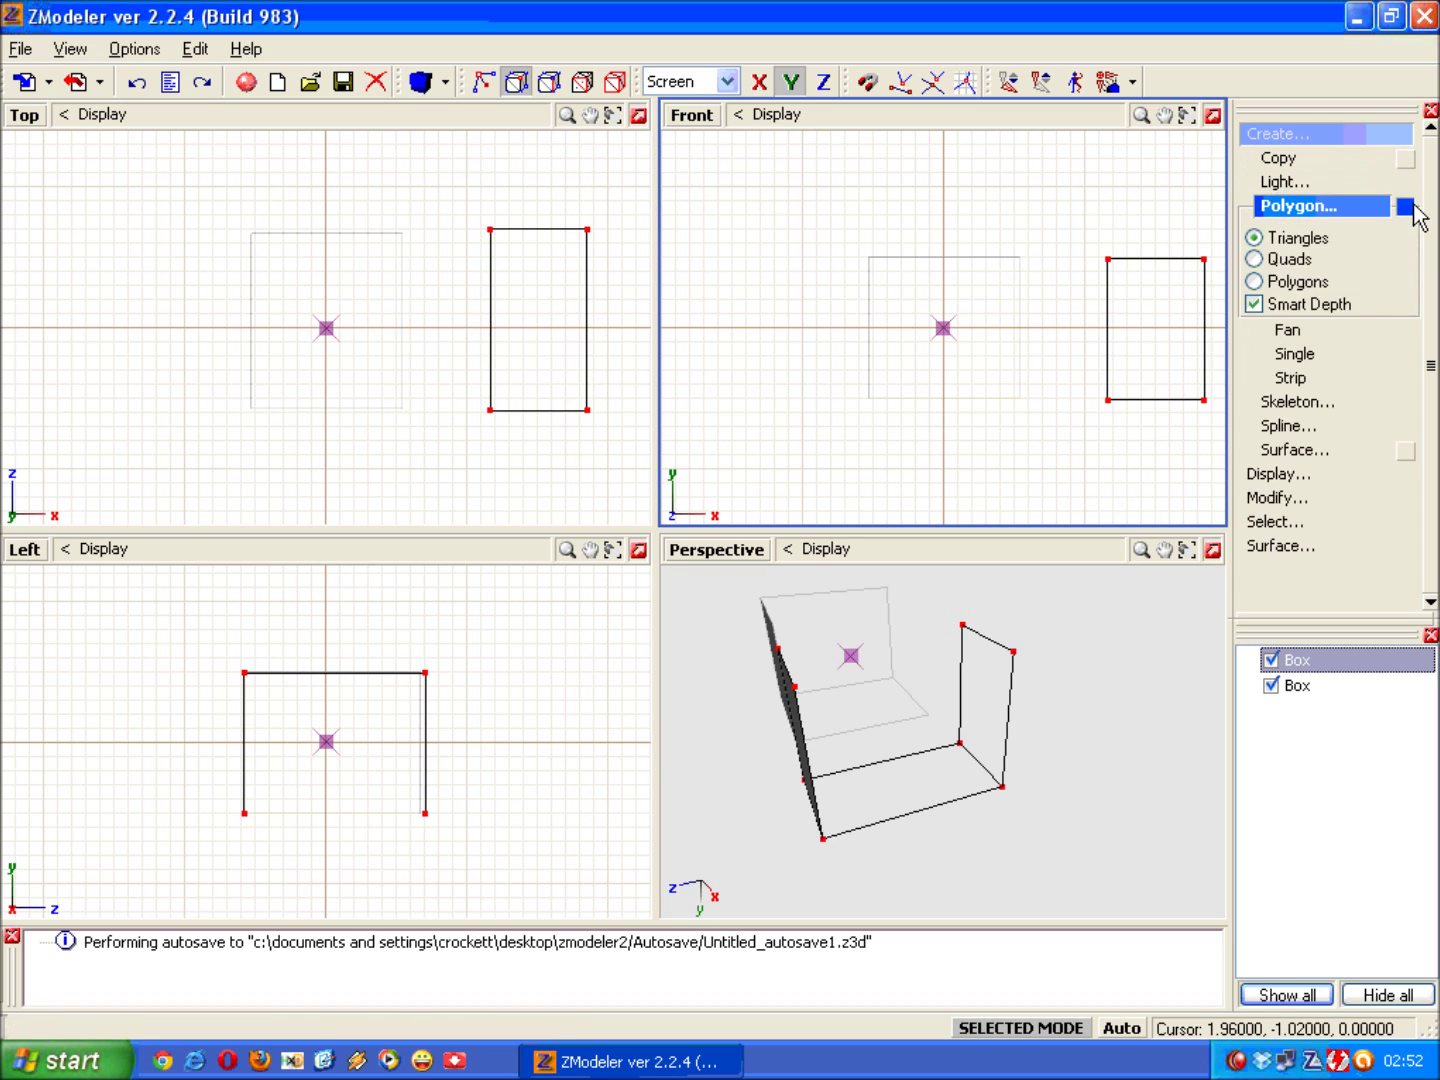
{"action": "left_click", "coordinate": [1346, 388]}
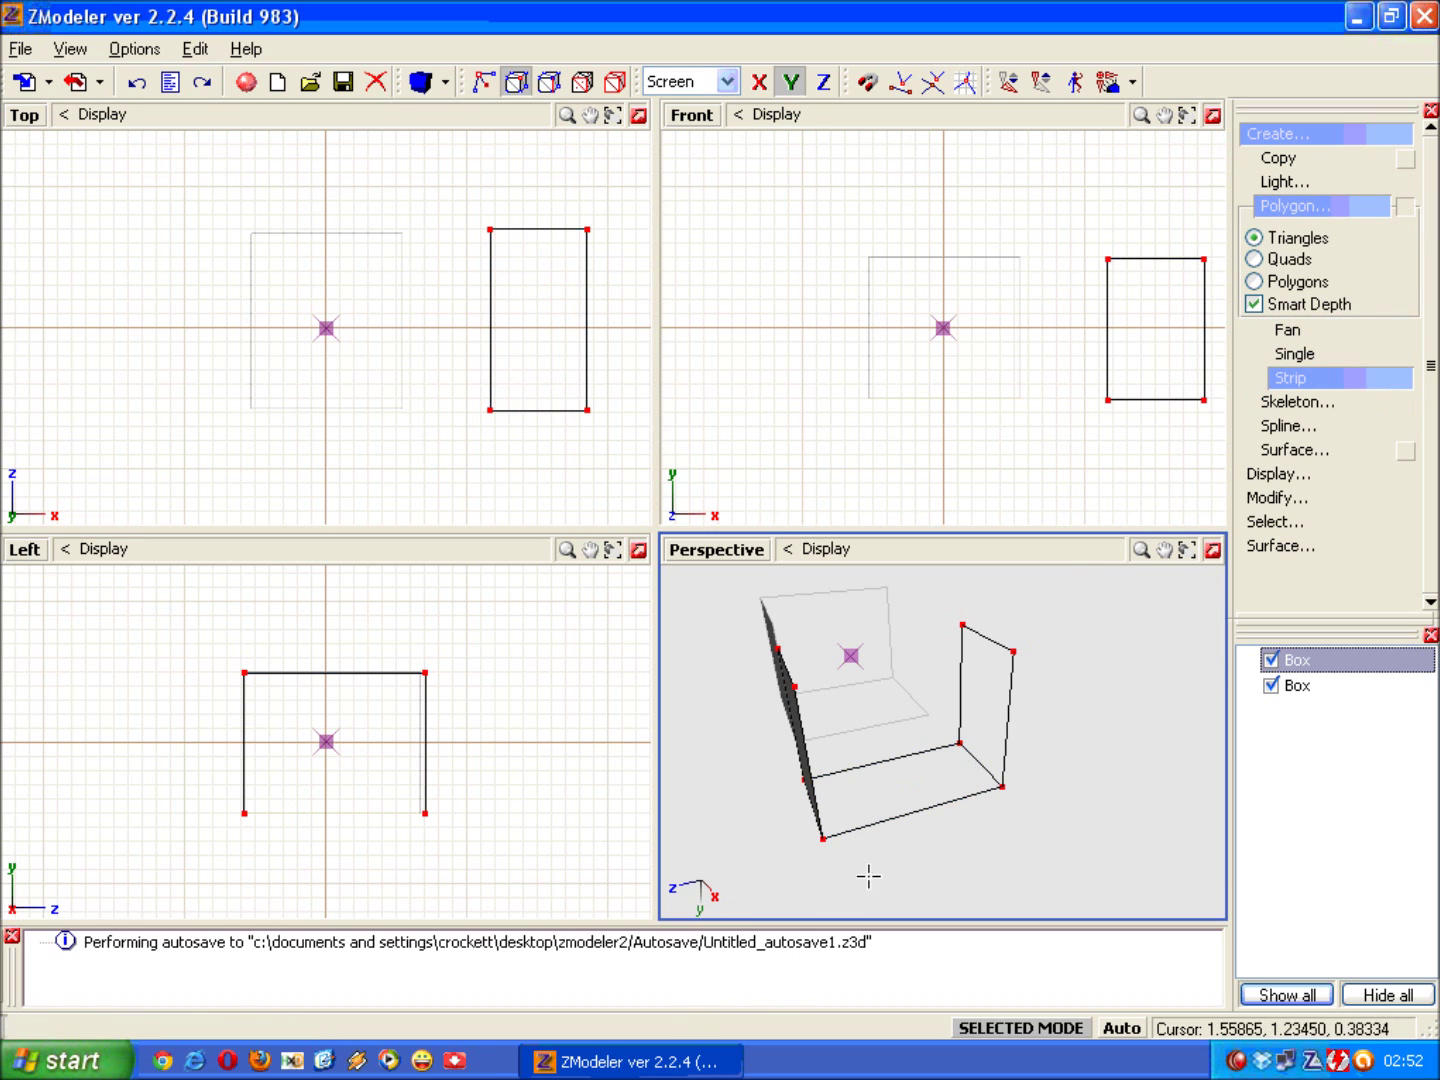
Step: Close the side with two strip triangles spanning its bottom and top corner vertices
{"action": "left_click", "coordinate": [821, 842]}
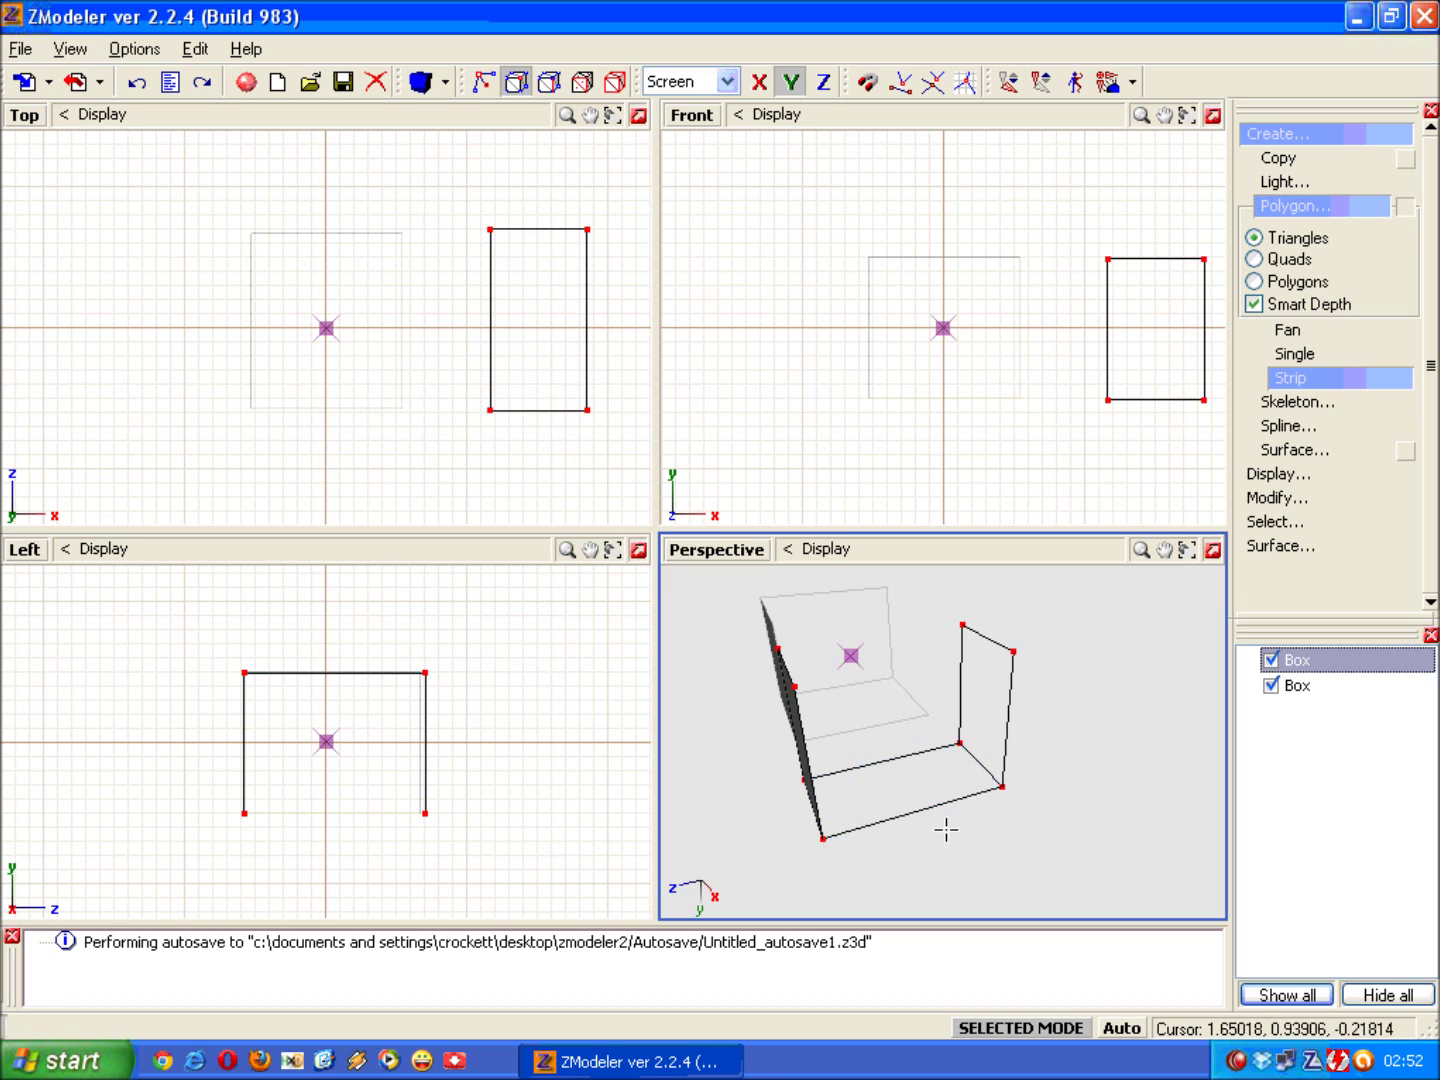
{"action": "left_click", "coordinate": [1004, 789]}
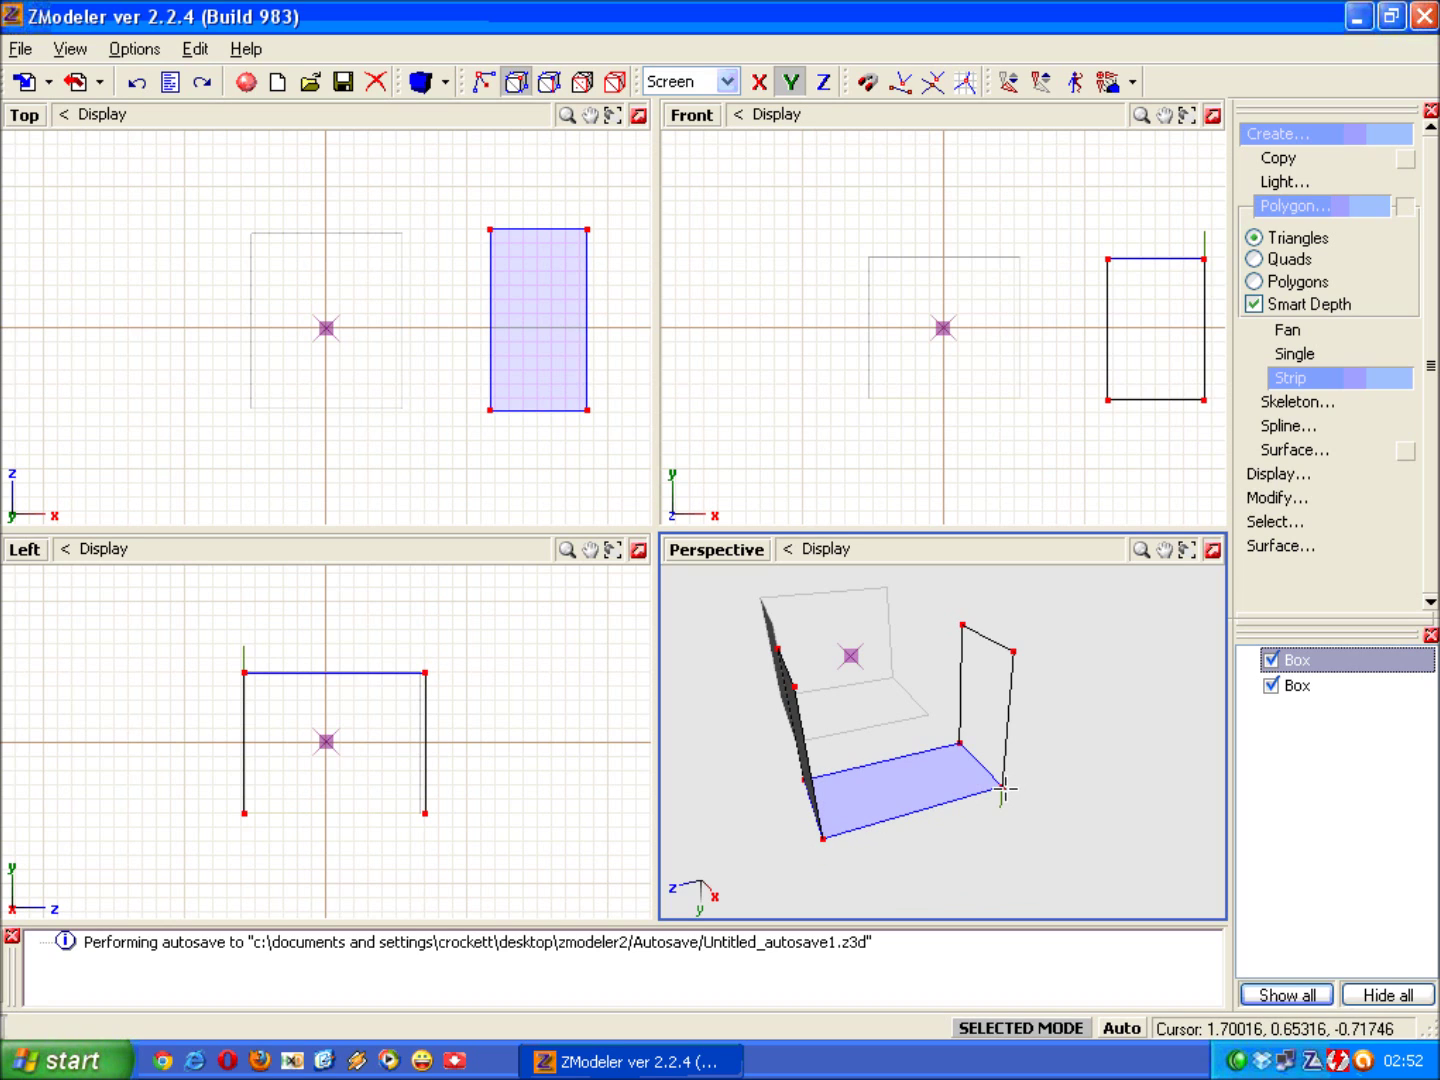
{"action": "left_click", "coordinate": [1016, 653]}
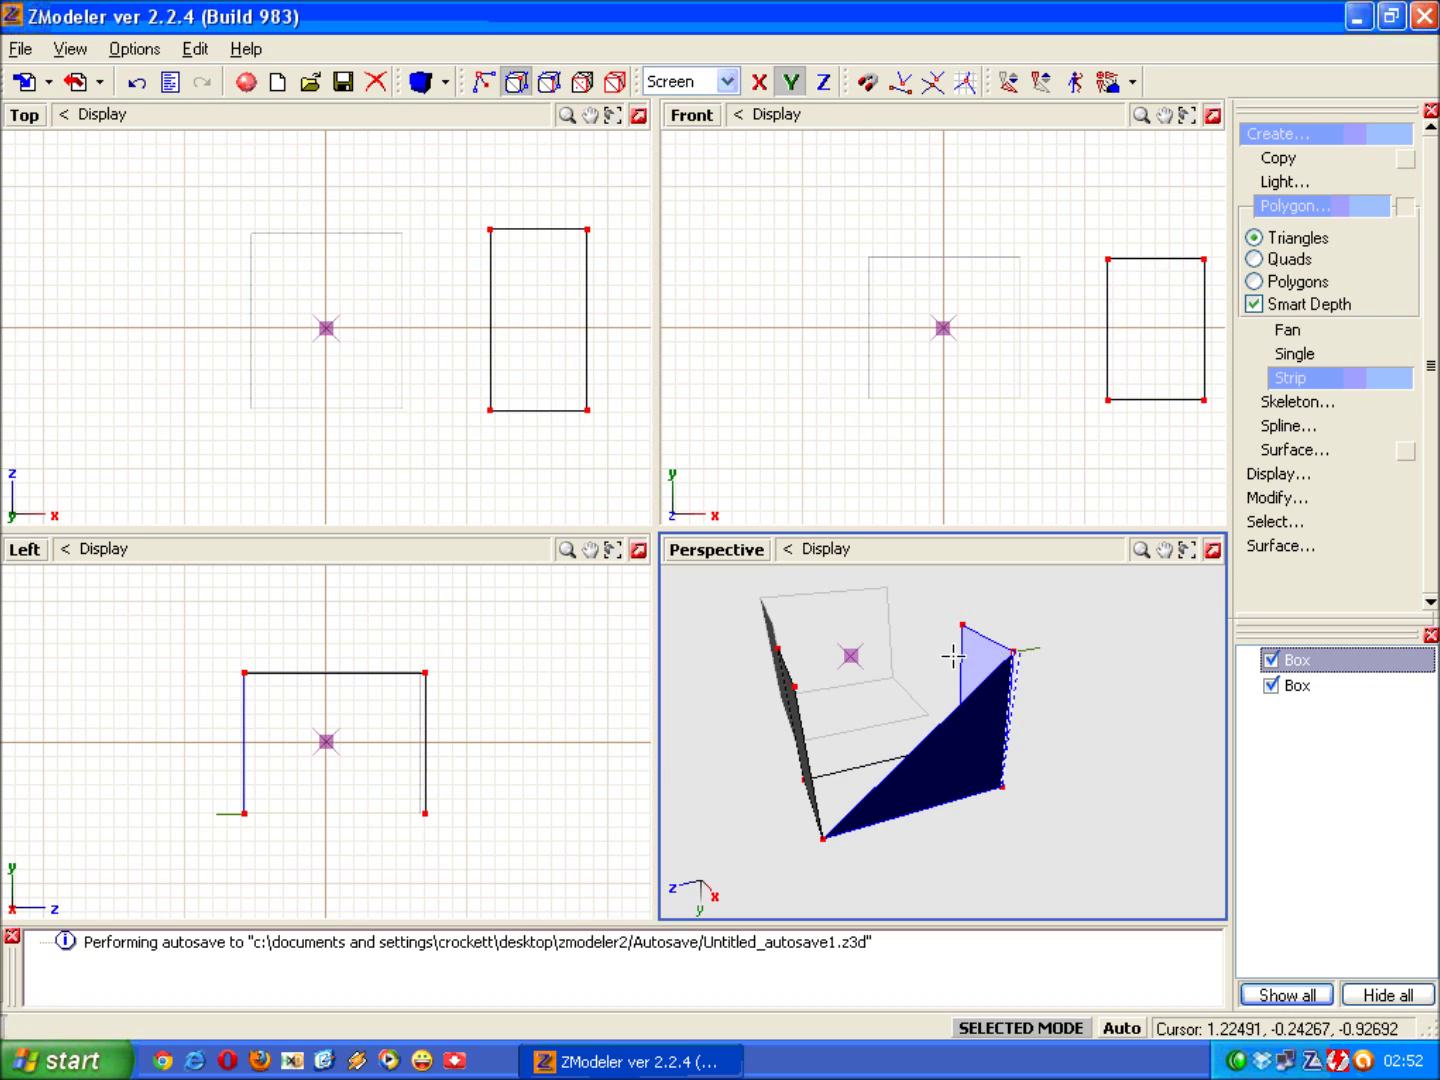
{"action": "left_click", "coordinate": [1015, 653]}
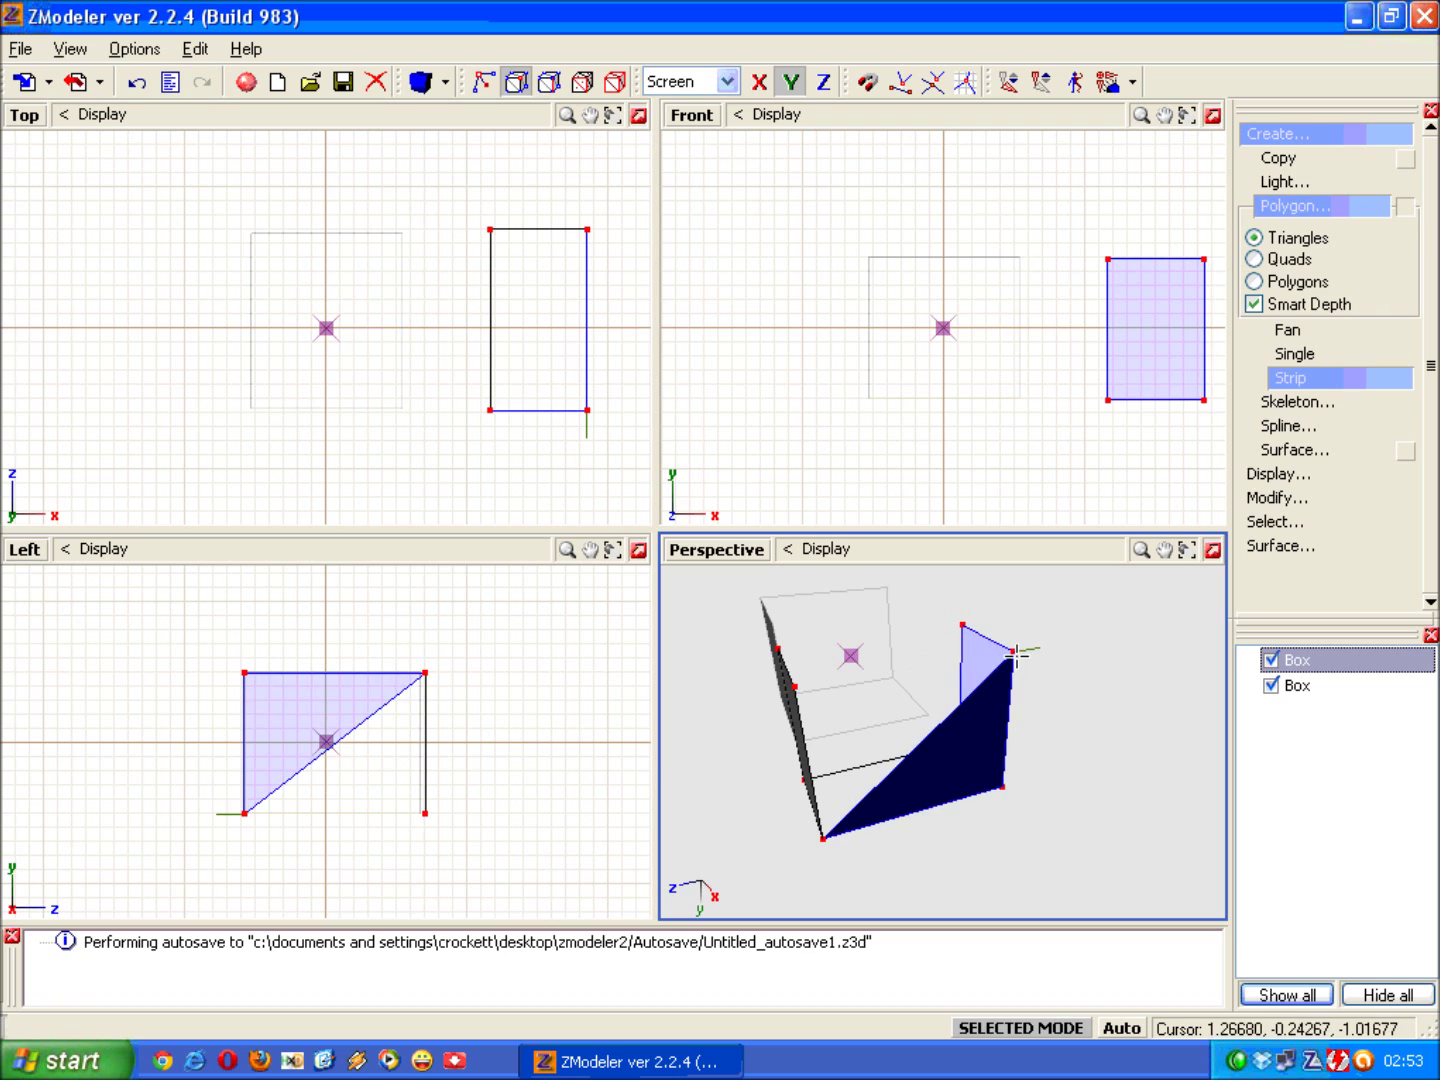
{"action": "left_click", "coordinate": [818, 830]}
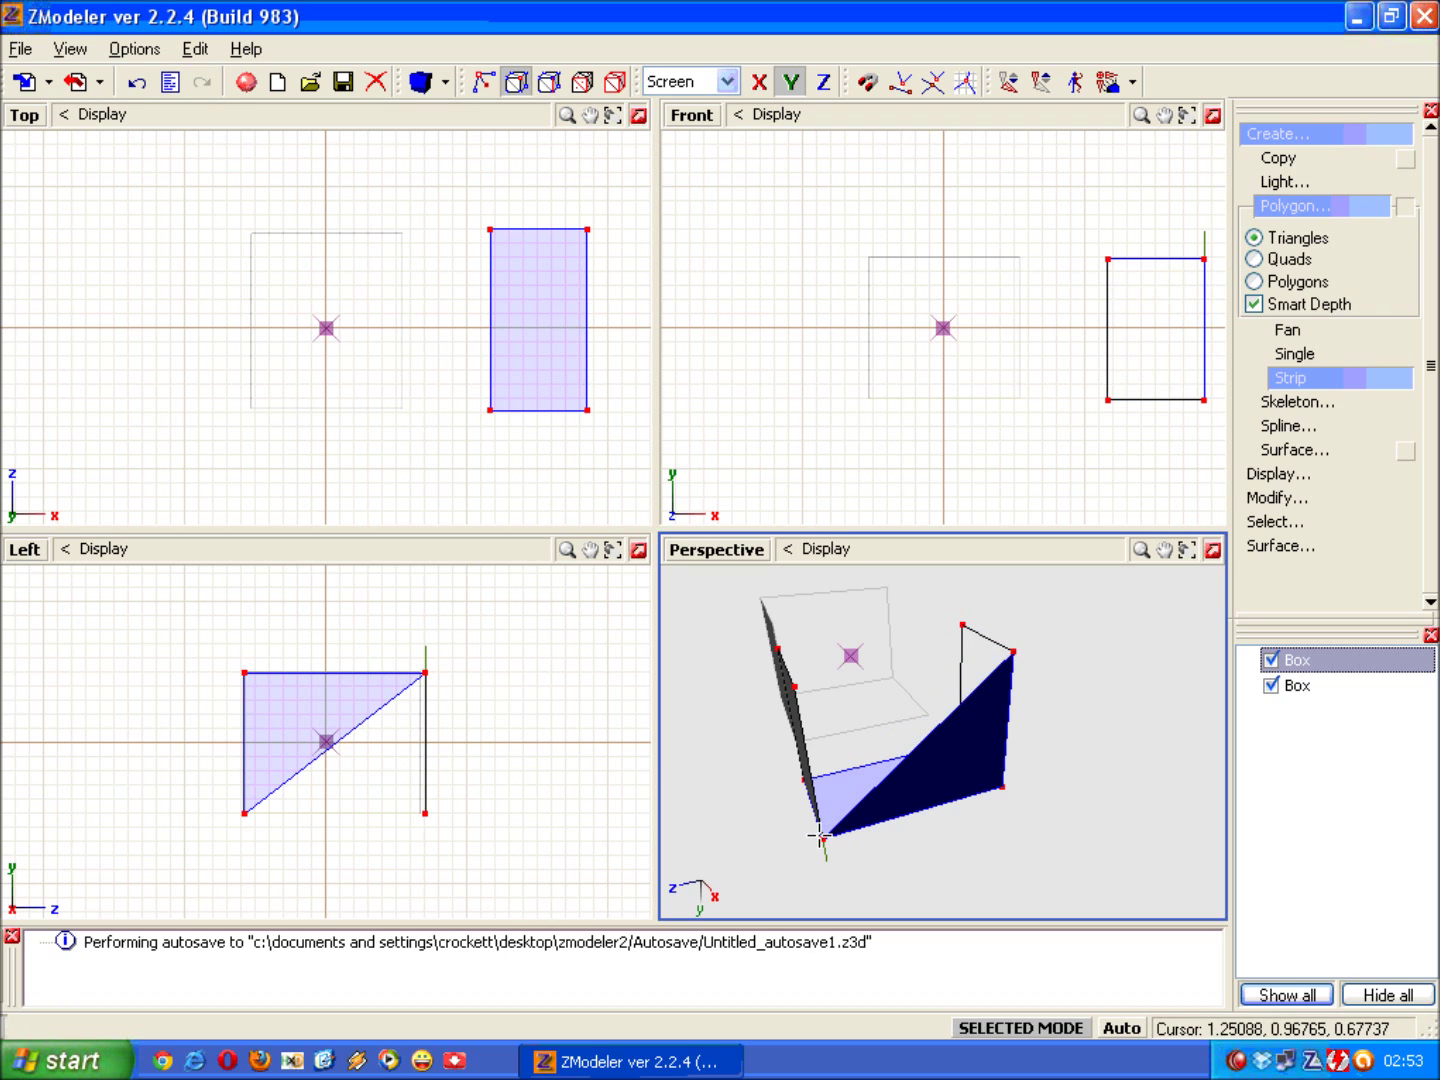
{"action": "left_click", "coordinate": [796, 689]}
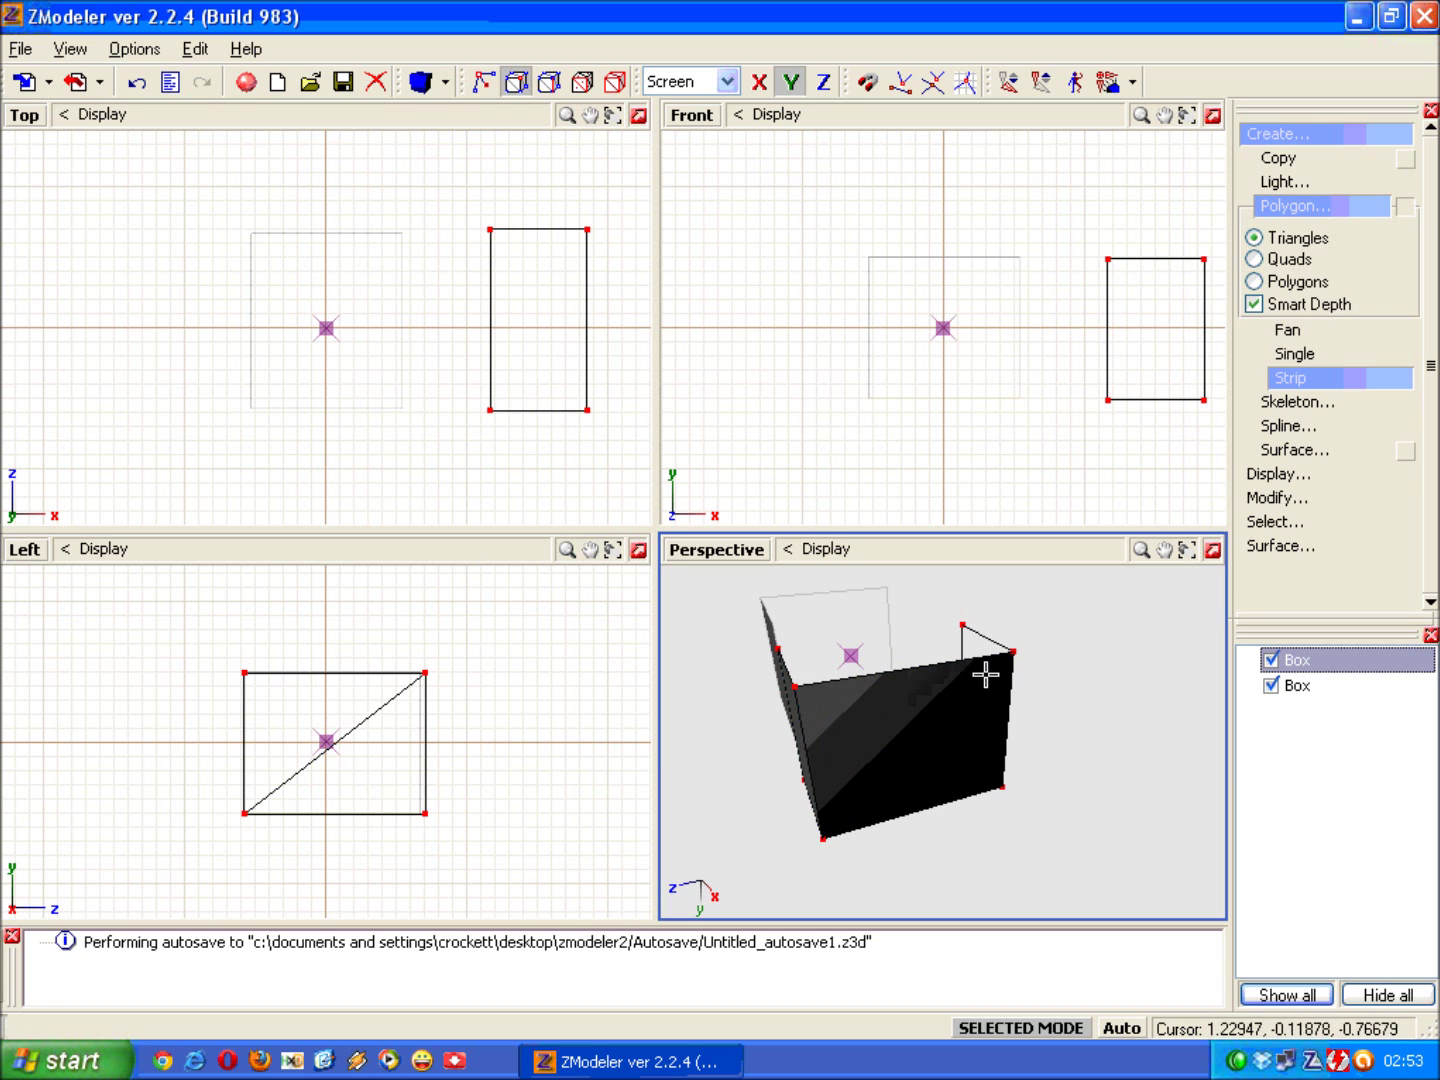
{"action": "left_click", "coordinate": [1316, 130]}
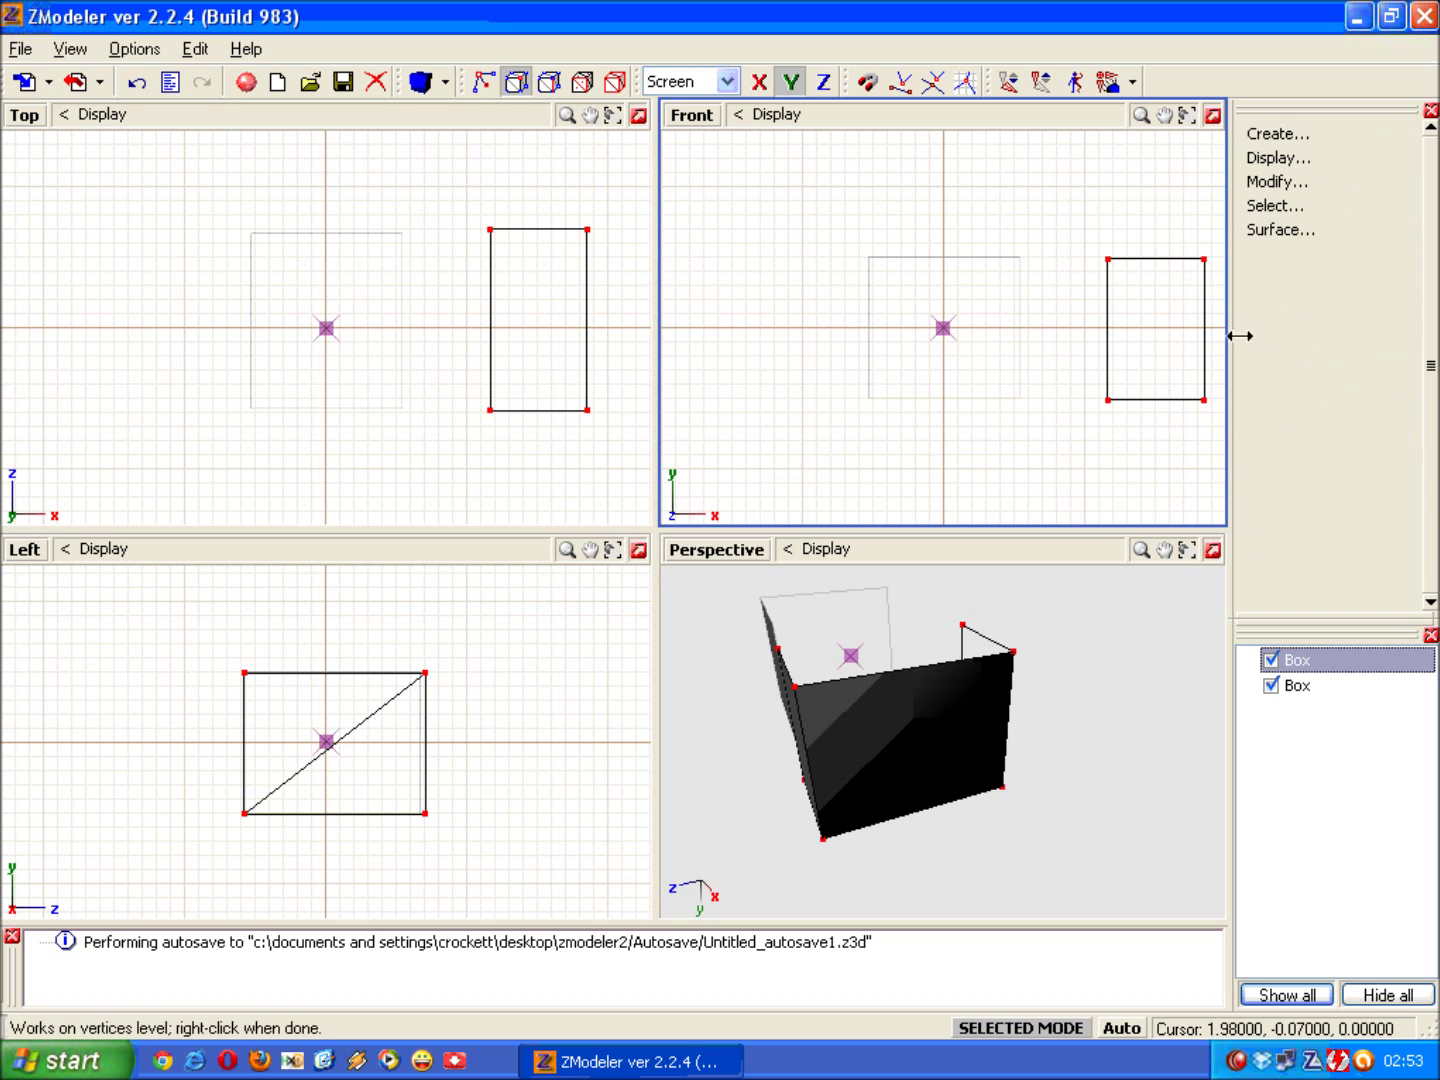
Step: Orbit to view the box's open top and choose Polygon creation in Strip mode
{"action": "mouse_move", "coordinate": [1146, 634]}
{"action": "middle_mouse_down"}
{"action": "mouse_move", "coordinate": [1128, 670]}
{"action": "mouse_move", "coordinate": [960, 677]}
{"action": "mouse_move", "coordinate": [929, 653]}
{"action": "mouse_move", "coordinate": [903, 660]}
{"action": "mouse_move", "coordinate": [900, 761]}
{"action": "middle_mouse_up"}
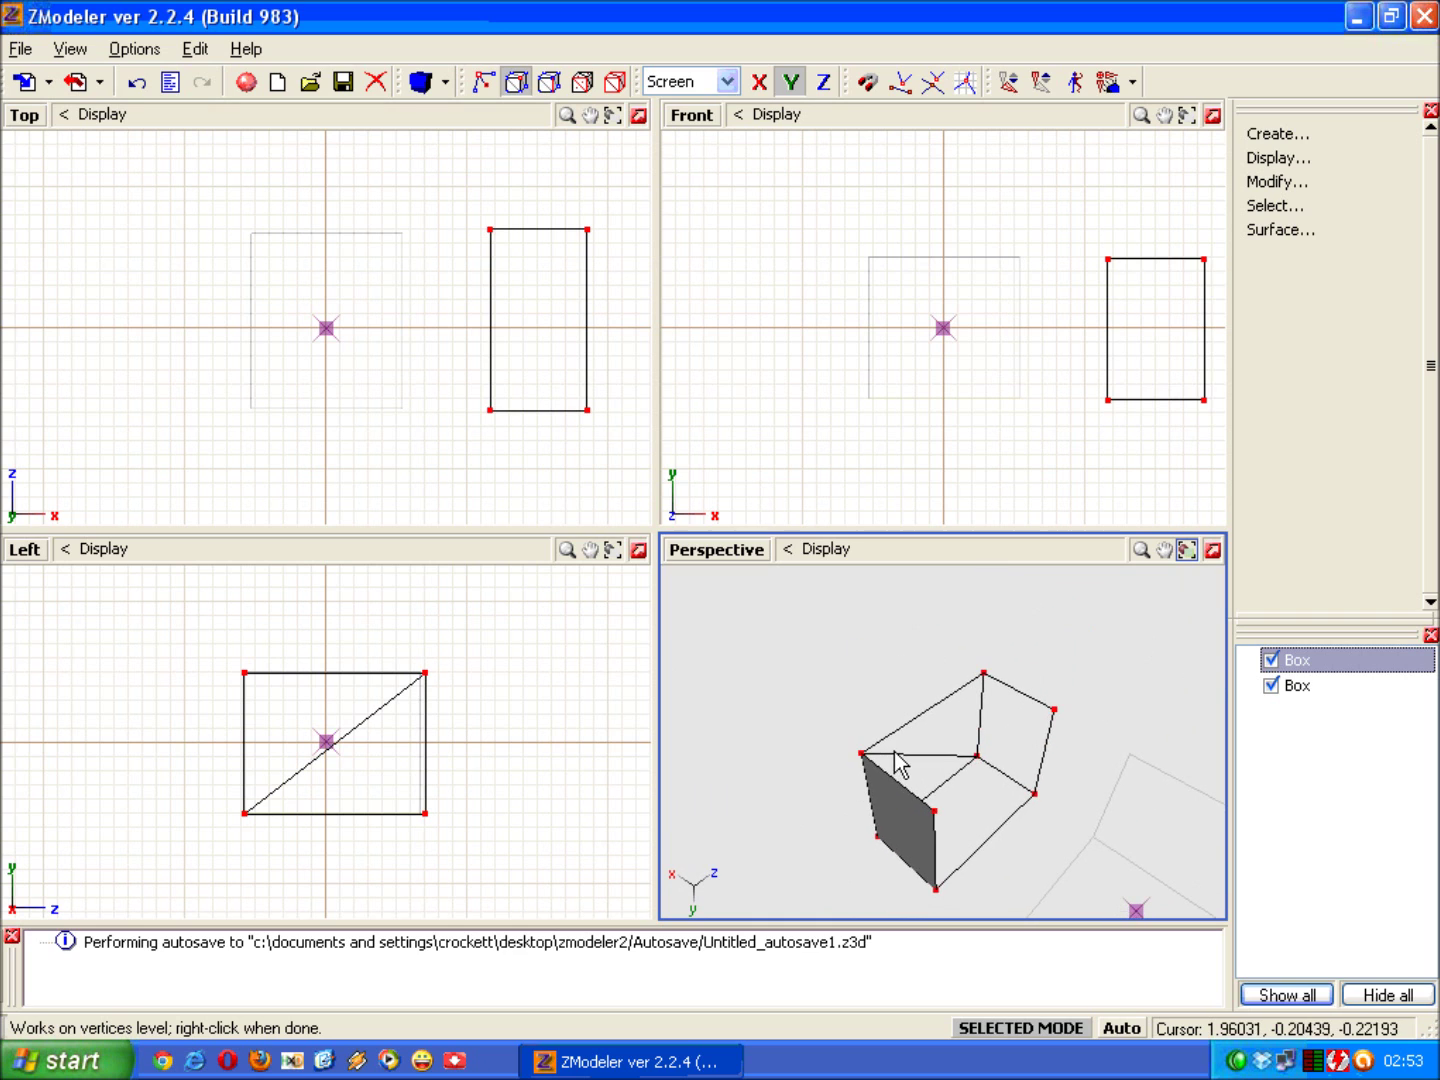
{"action": "left_click", "coordinate": [1301, 136]}
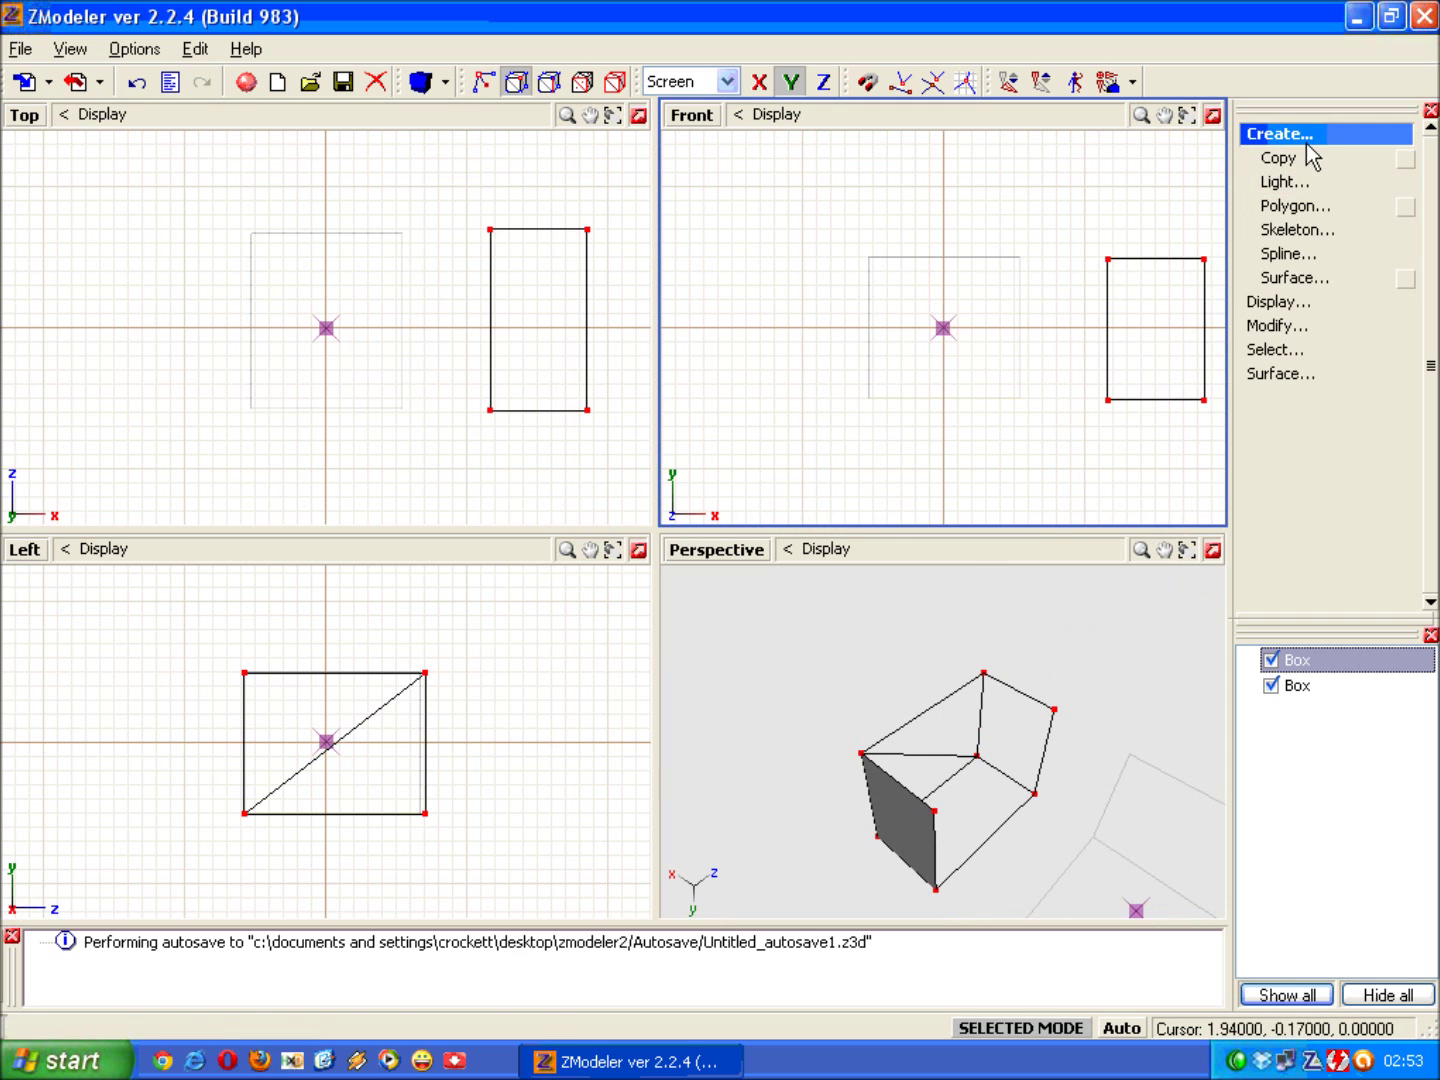
{"action": "left_click", "coordinate": [1412, 211]}
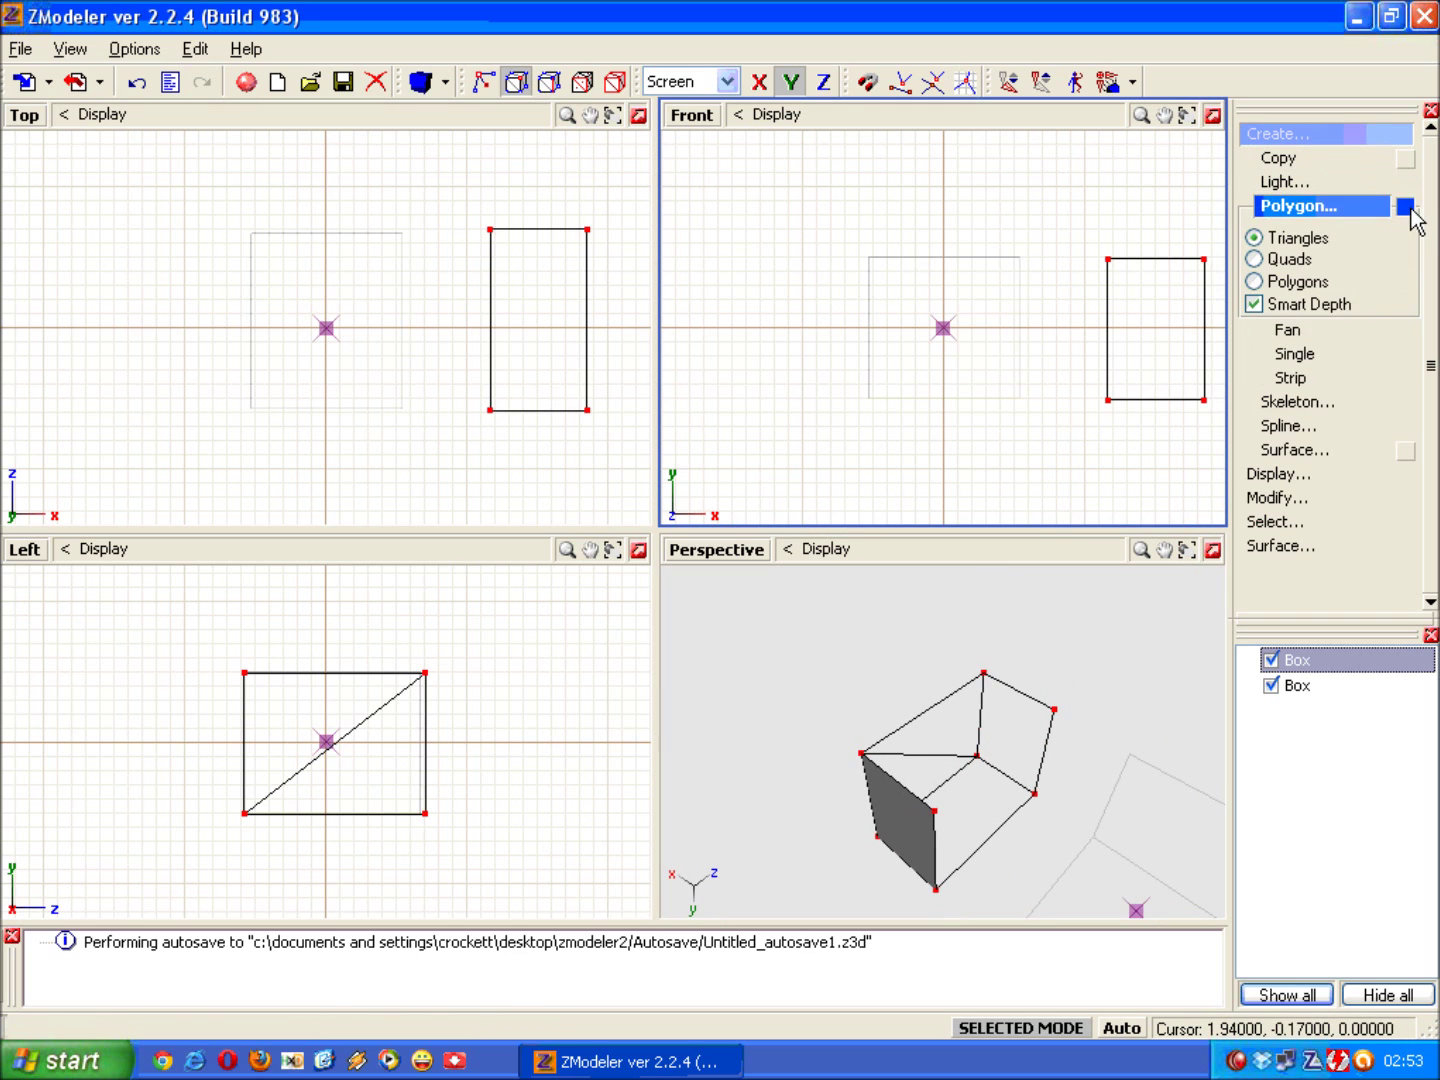
{"action": "left_click", "coordinate": [1368, 380]}
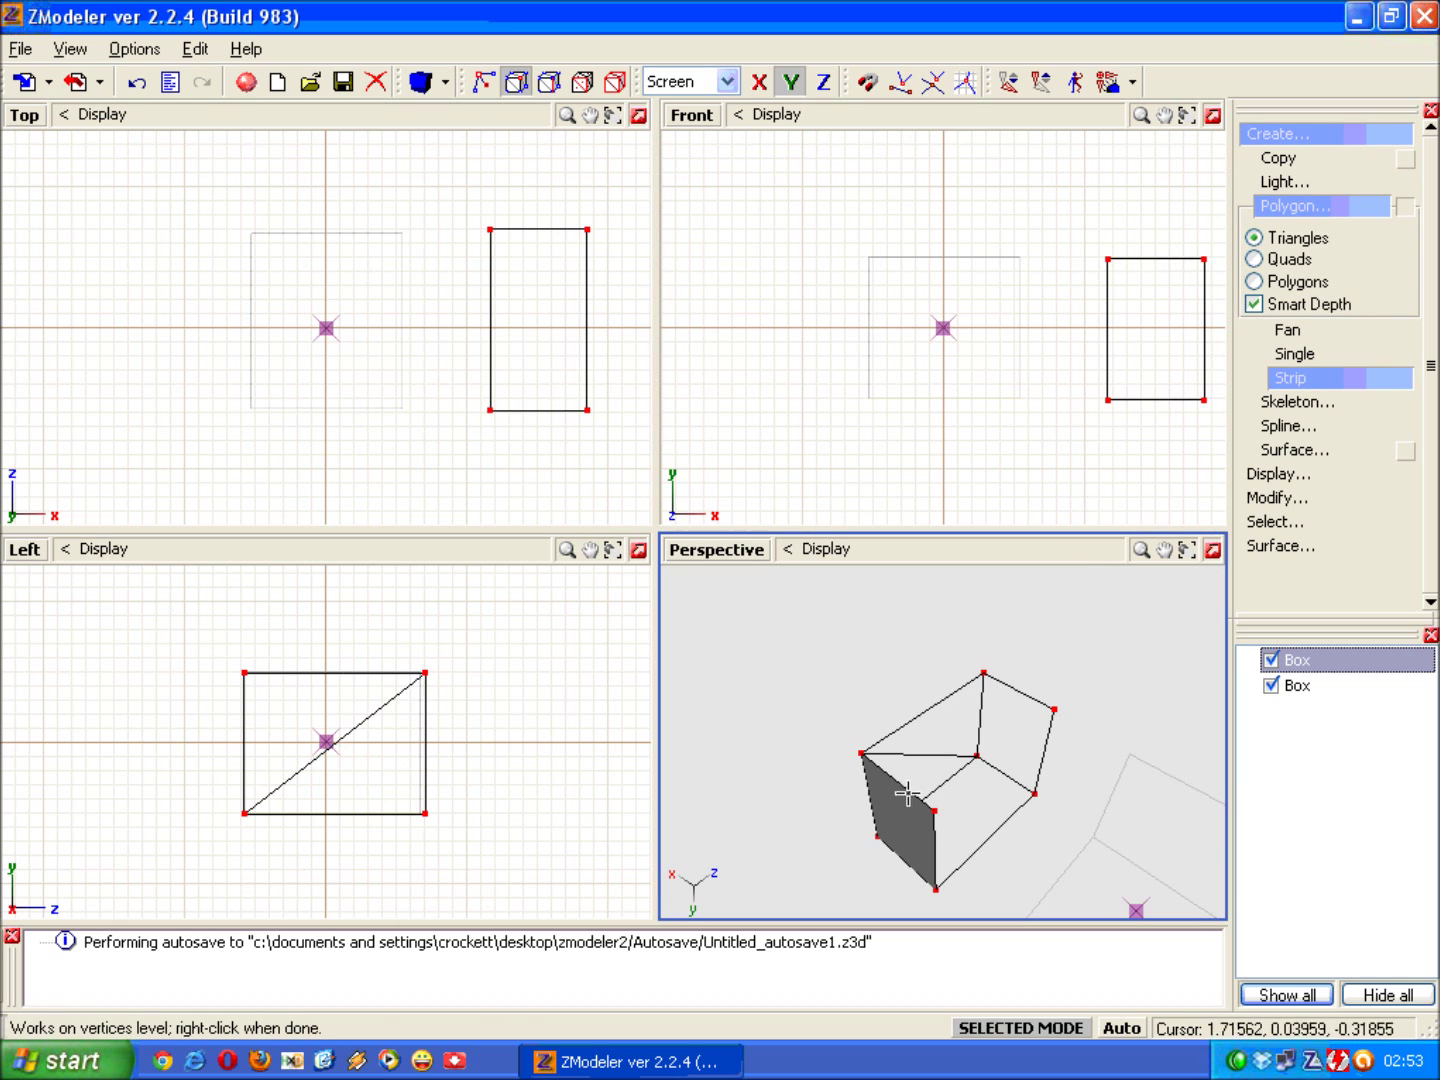
Step: Fill the top with strip triangles across its corner vertices
{"action": "left_click", "coordinate": [869, 755]}
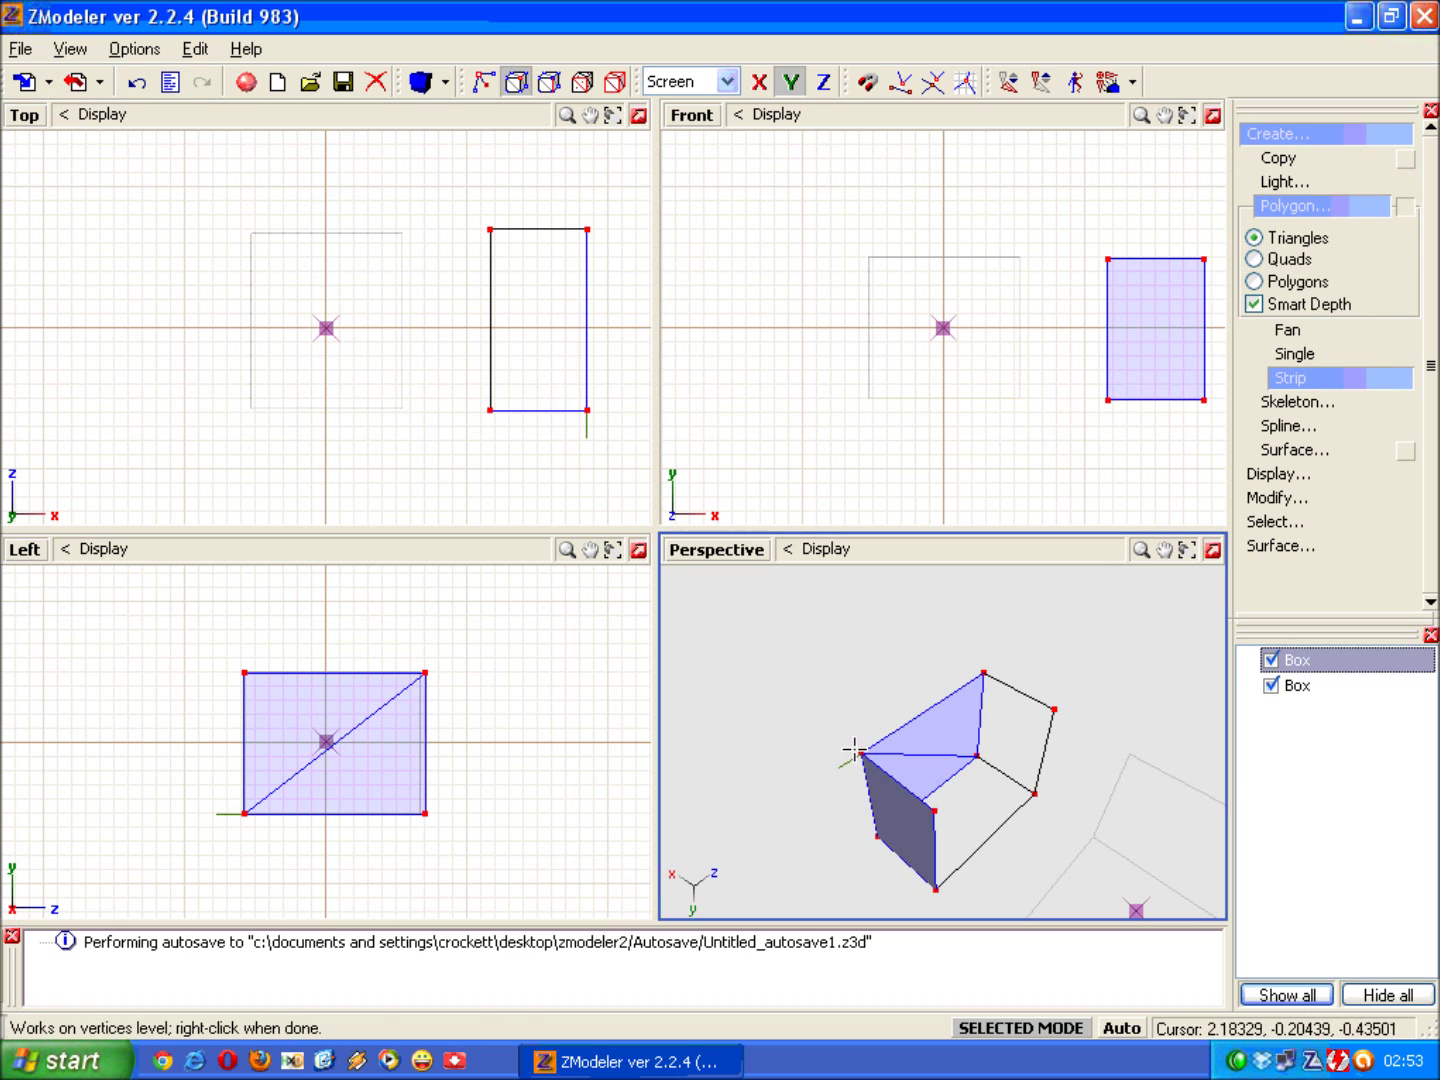
{"action": "left_click", "coordinate": [936, 807]}
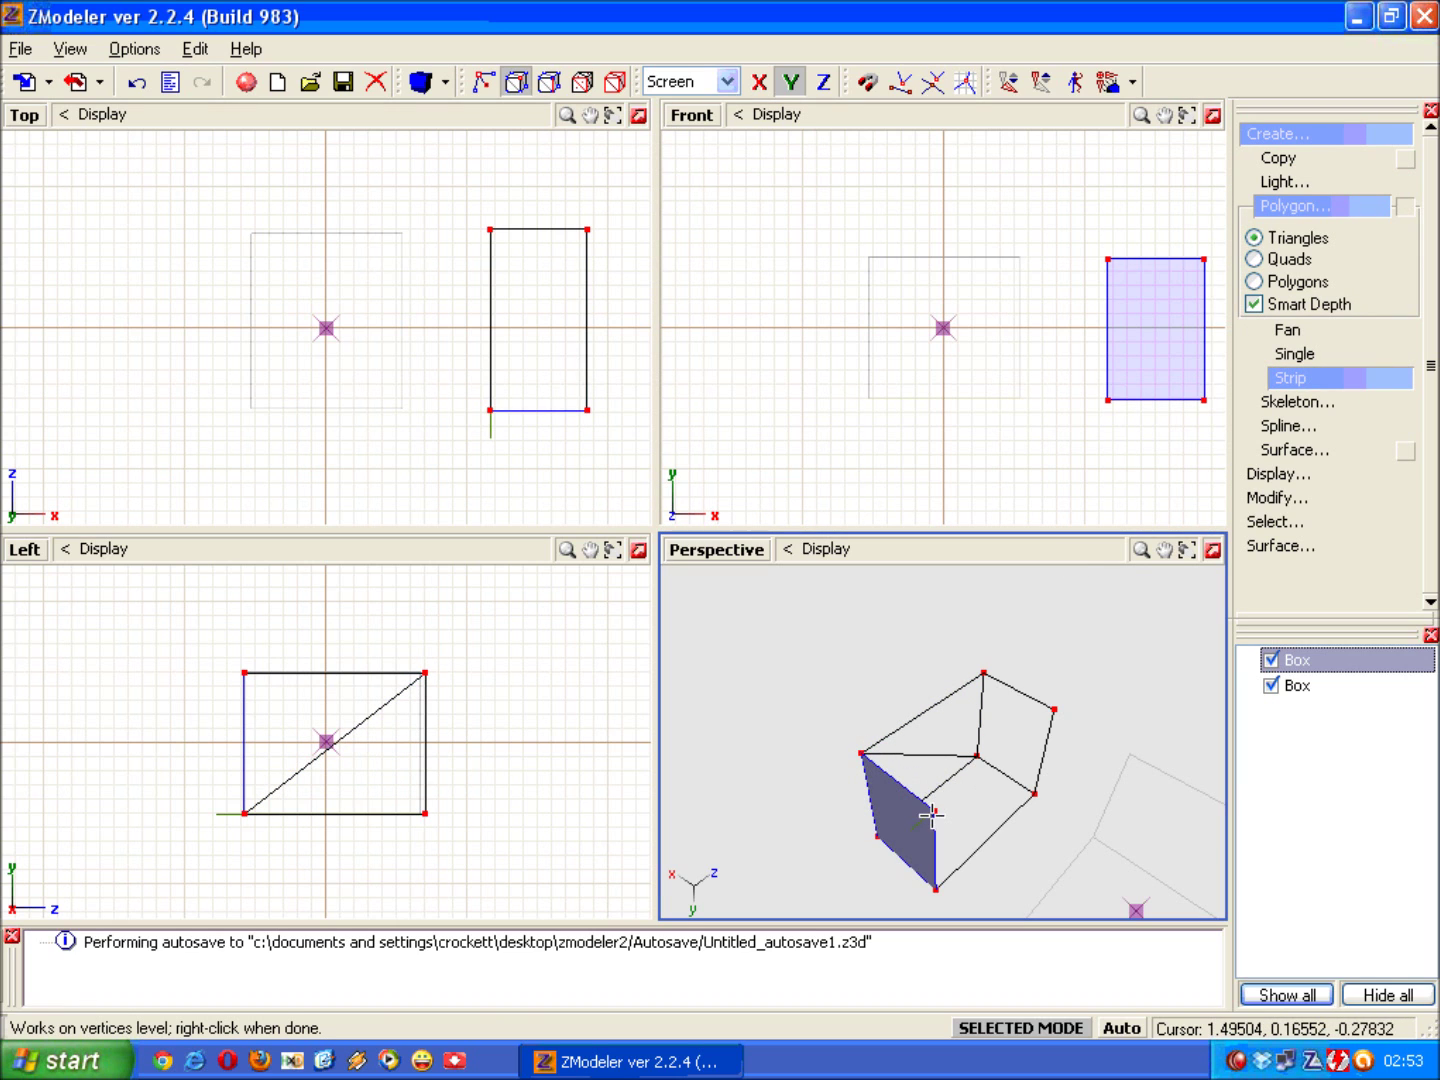
{"action": "left_click", "coordinate": [1055, 709]}
{"action": "left_click", "coordinate": [1055, 709]}
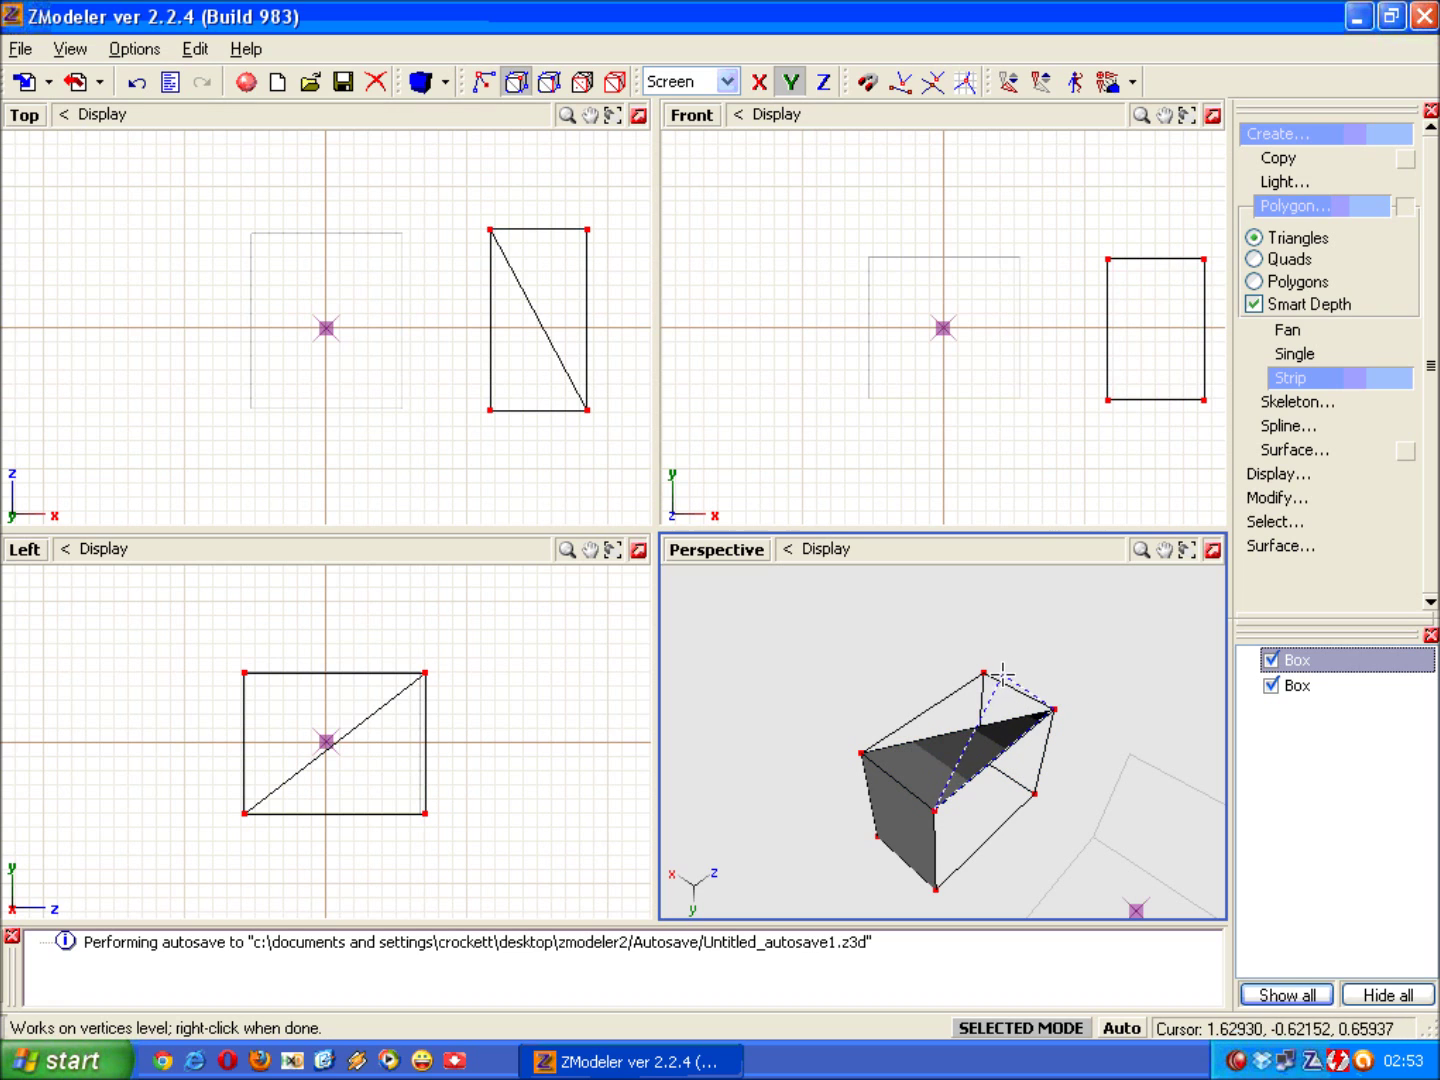
{"action": "left_click", "coordinate": [855, 748]}
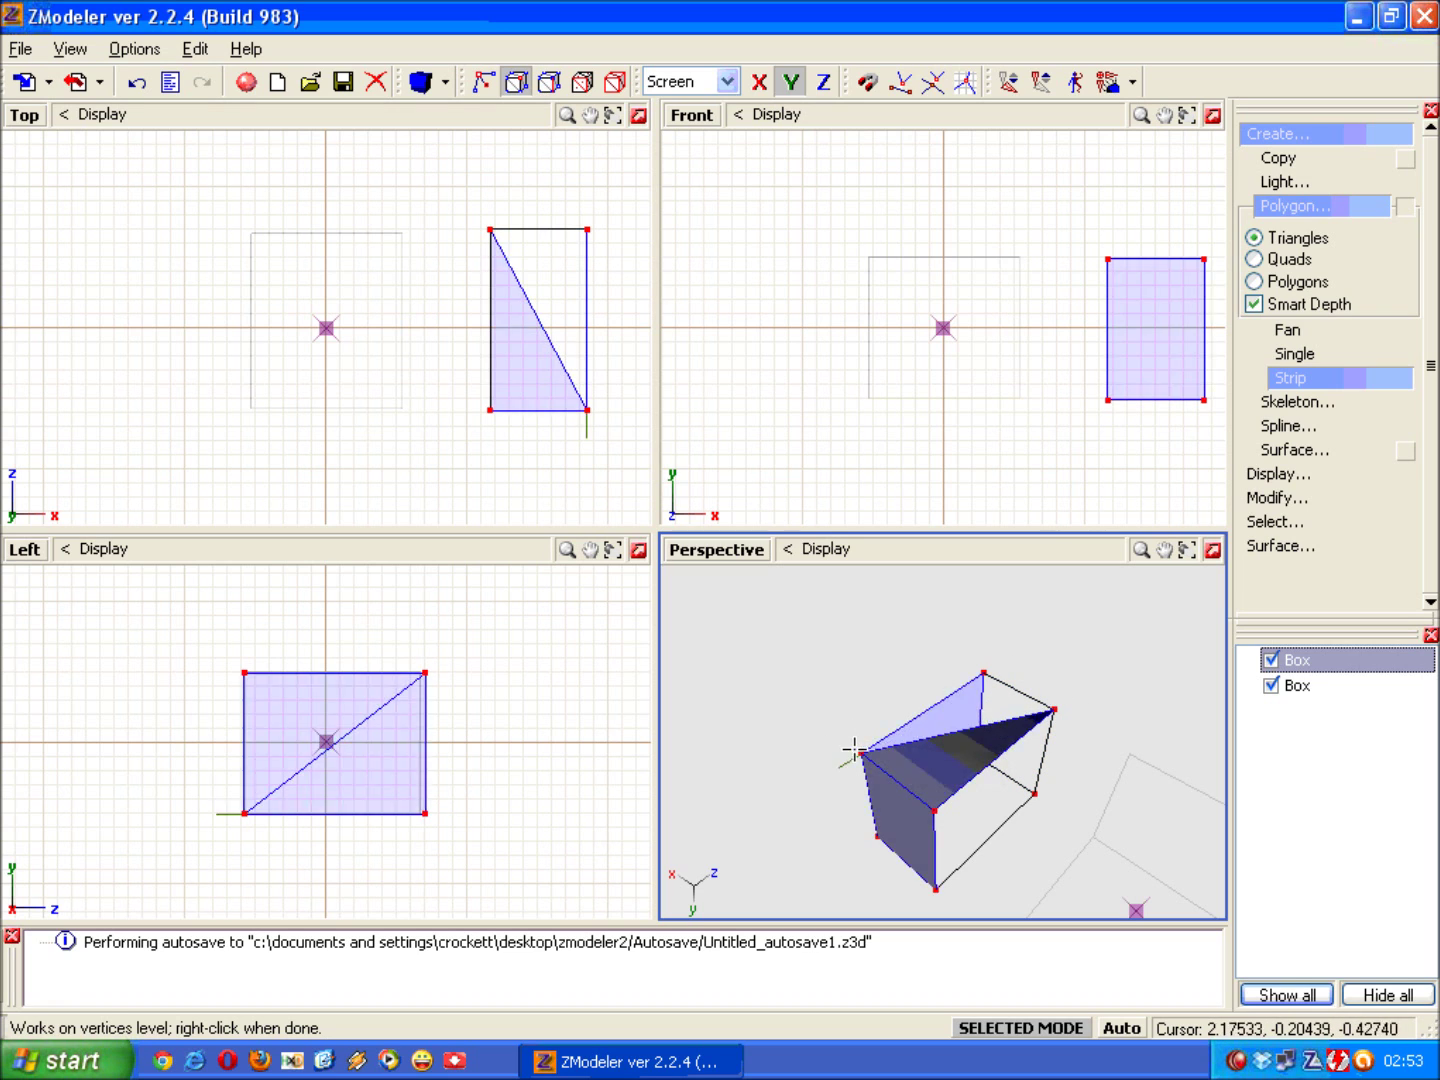
{"action": "left_click", "coordinate": [981, 665]}
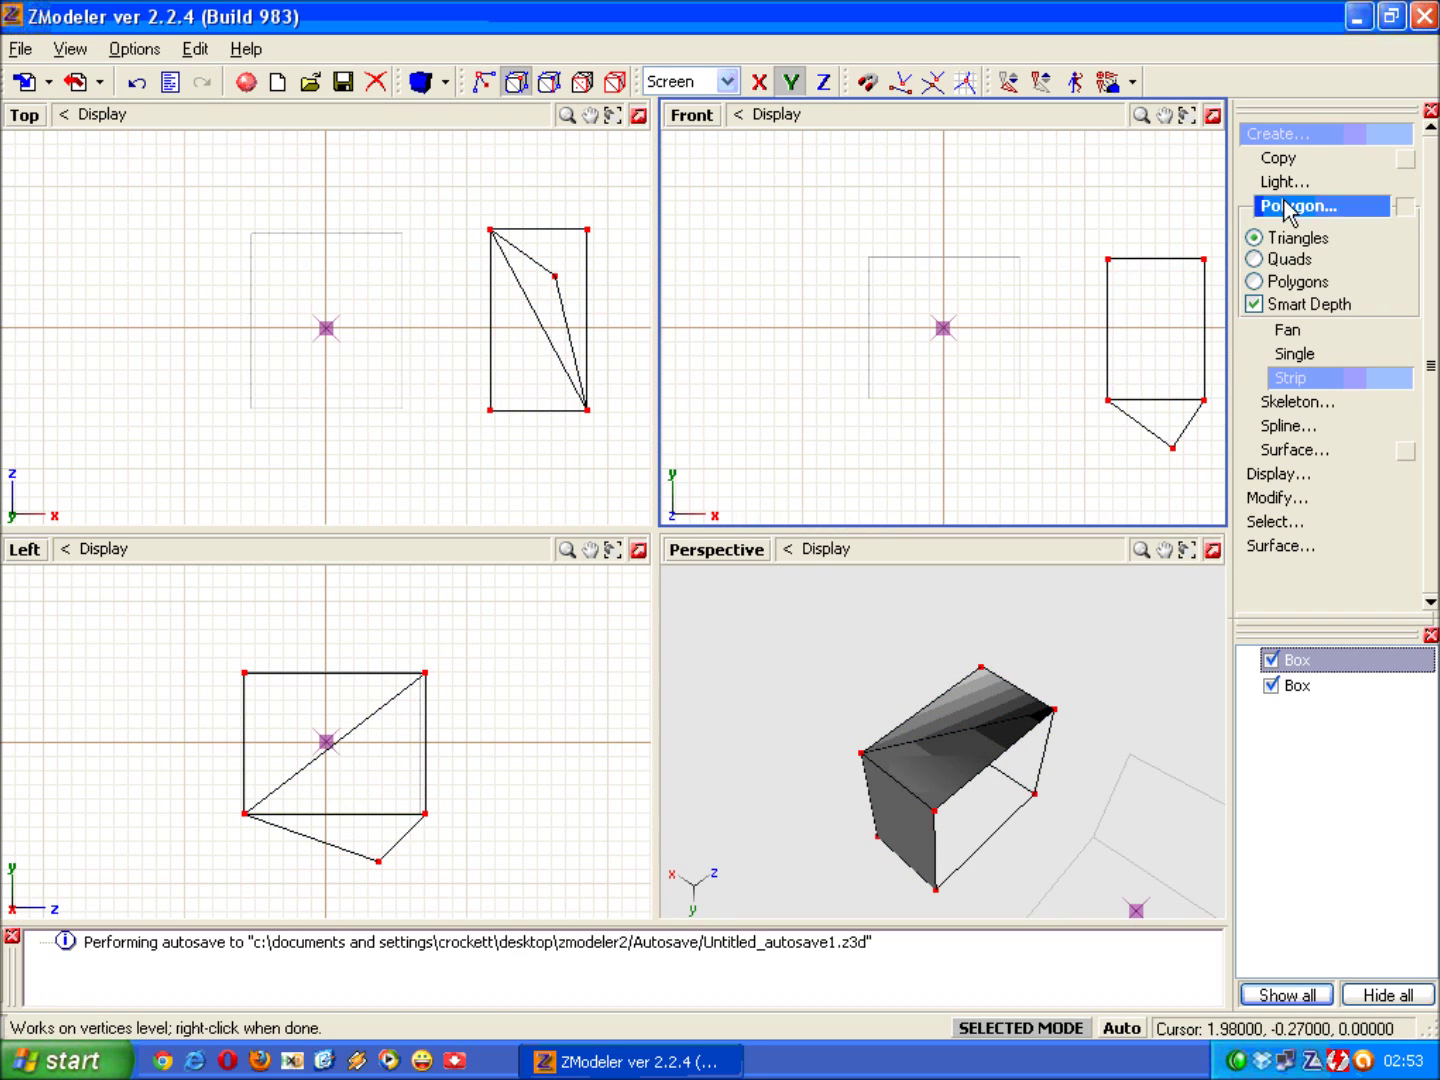
{"action": "left_click", "coordinate": [1290, 138]}
{"action": "mouse_move", "coordinate": [884, 673]}
{"action": "middle_mouse_down"}
{"action": "mouse_move", "coordinate": [922, 672]}
{"action": "mouse_move", "coordinate": [810, 644]}
{"action": "mouse_move", "coordinate": [884, 653]}
{"action": "middle_mouse_up"}
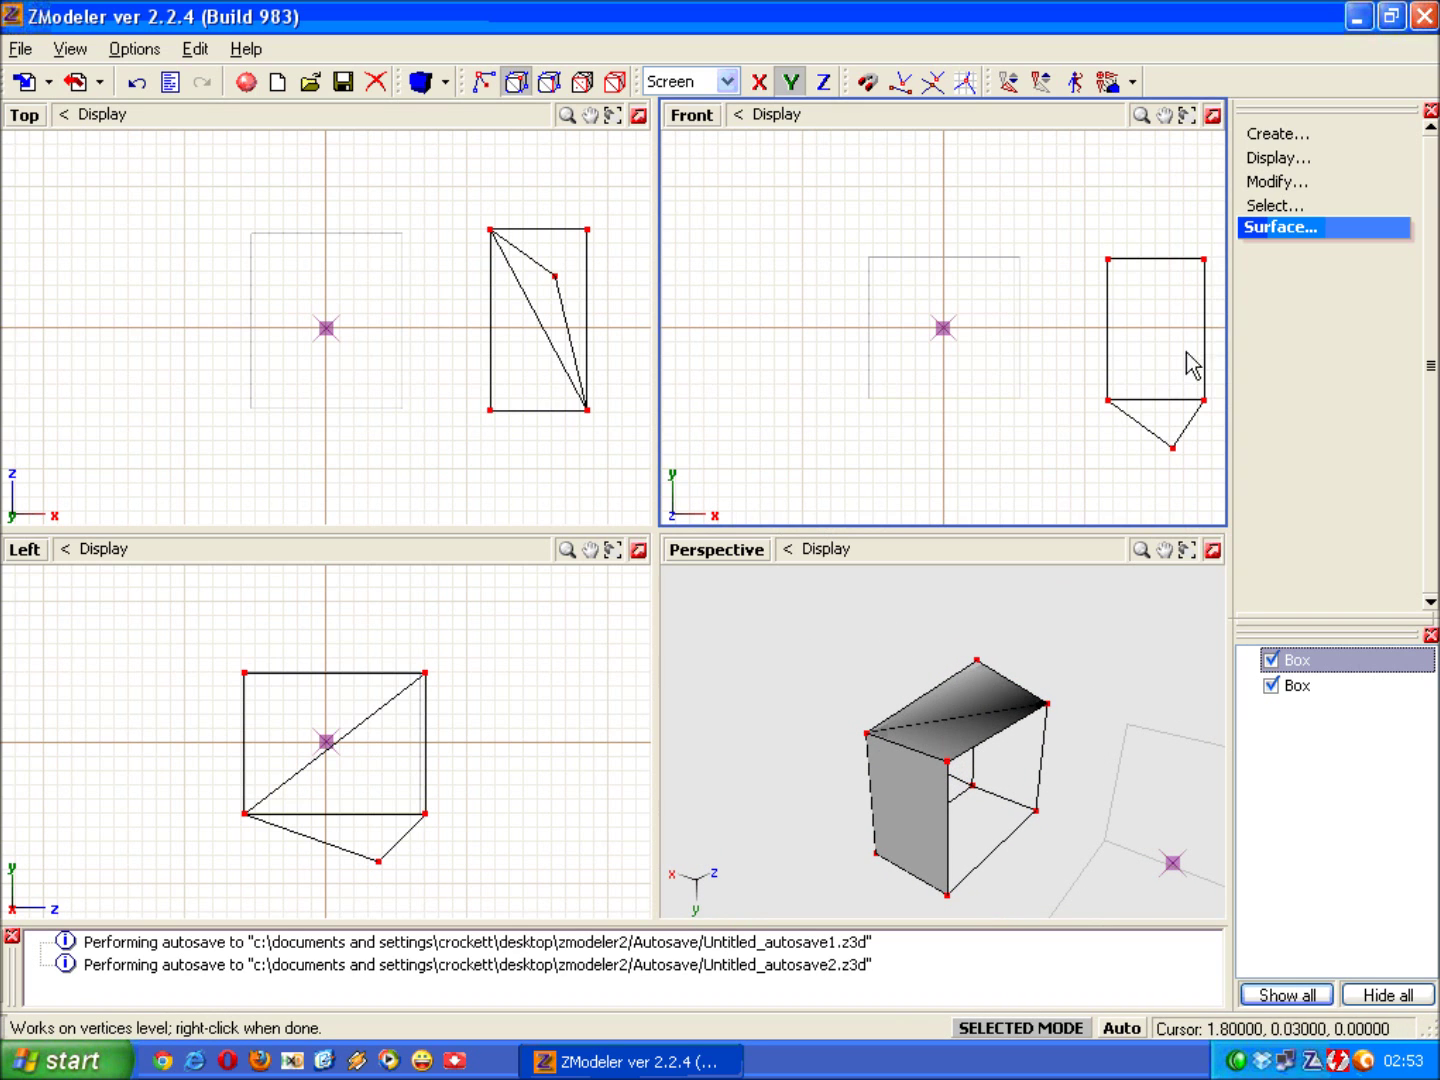
Step: Delete the stray triangle face with Modify > Delete
{"action": "left_click", "coordinate": [1284, 183]}
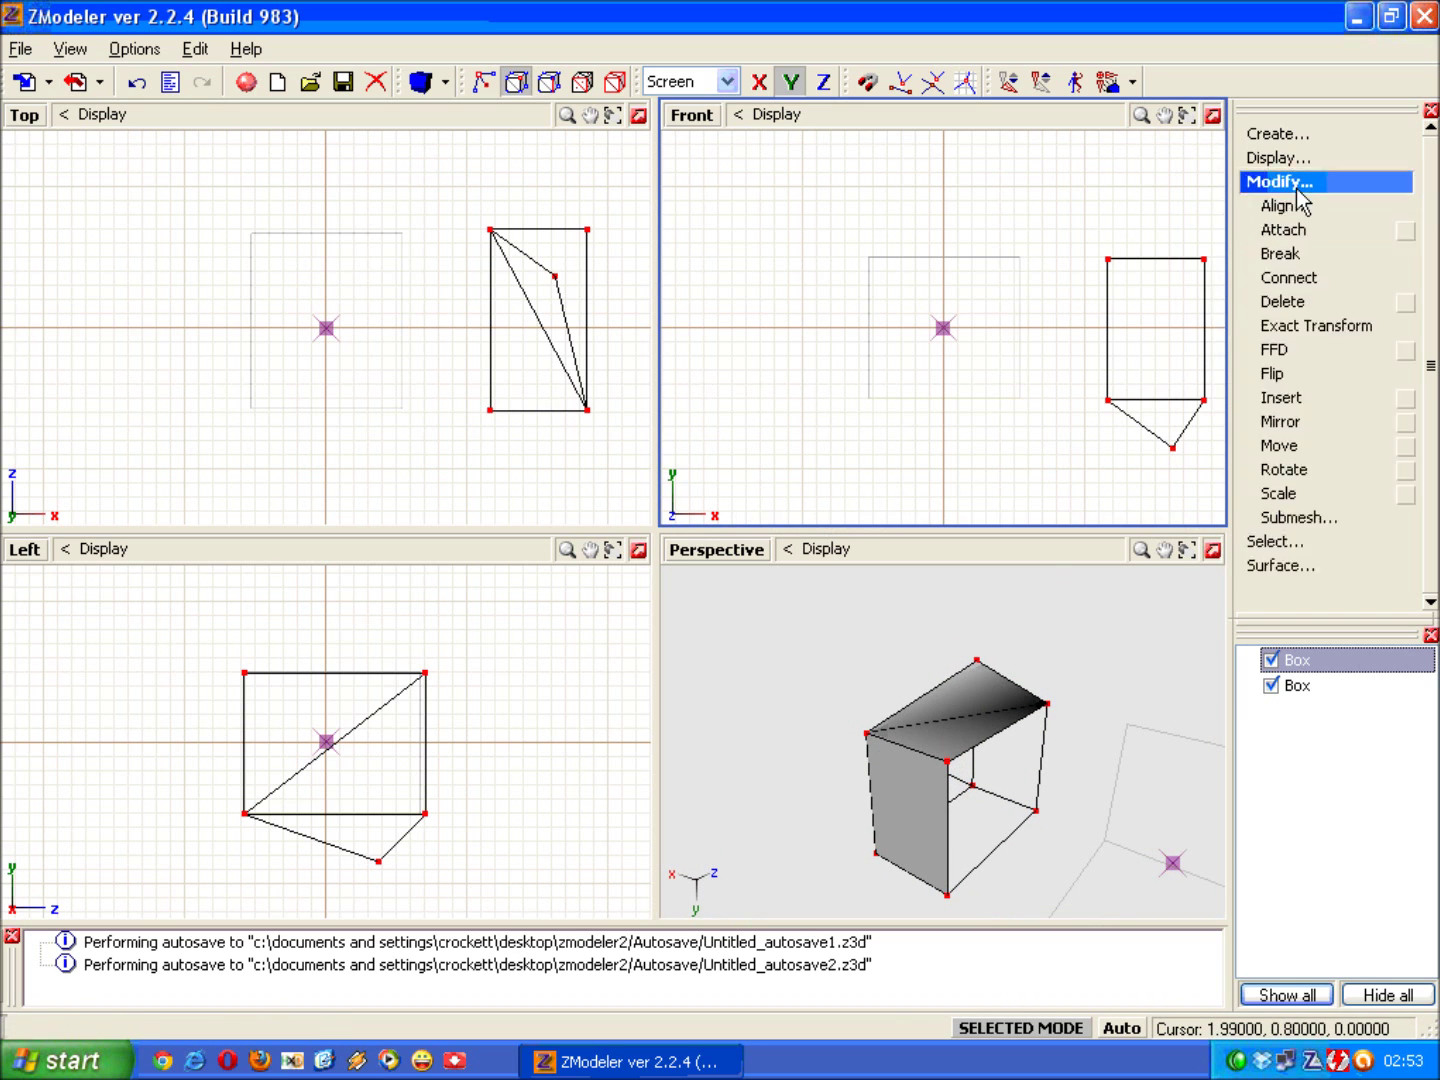
{"action": "left_click", "coordinate": [1410, 300]}
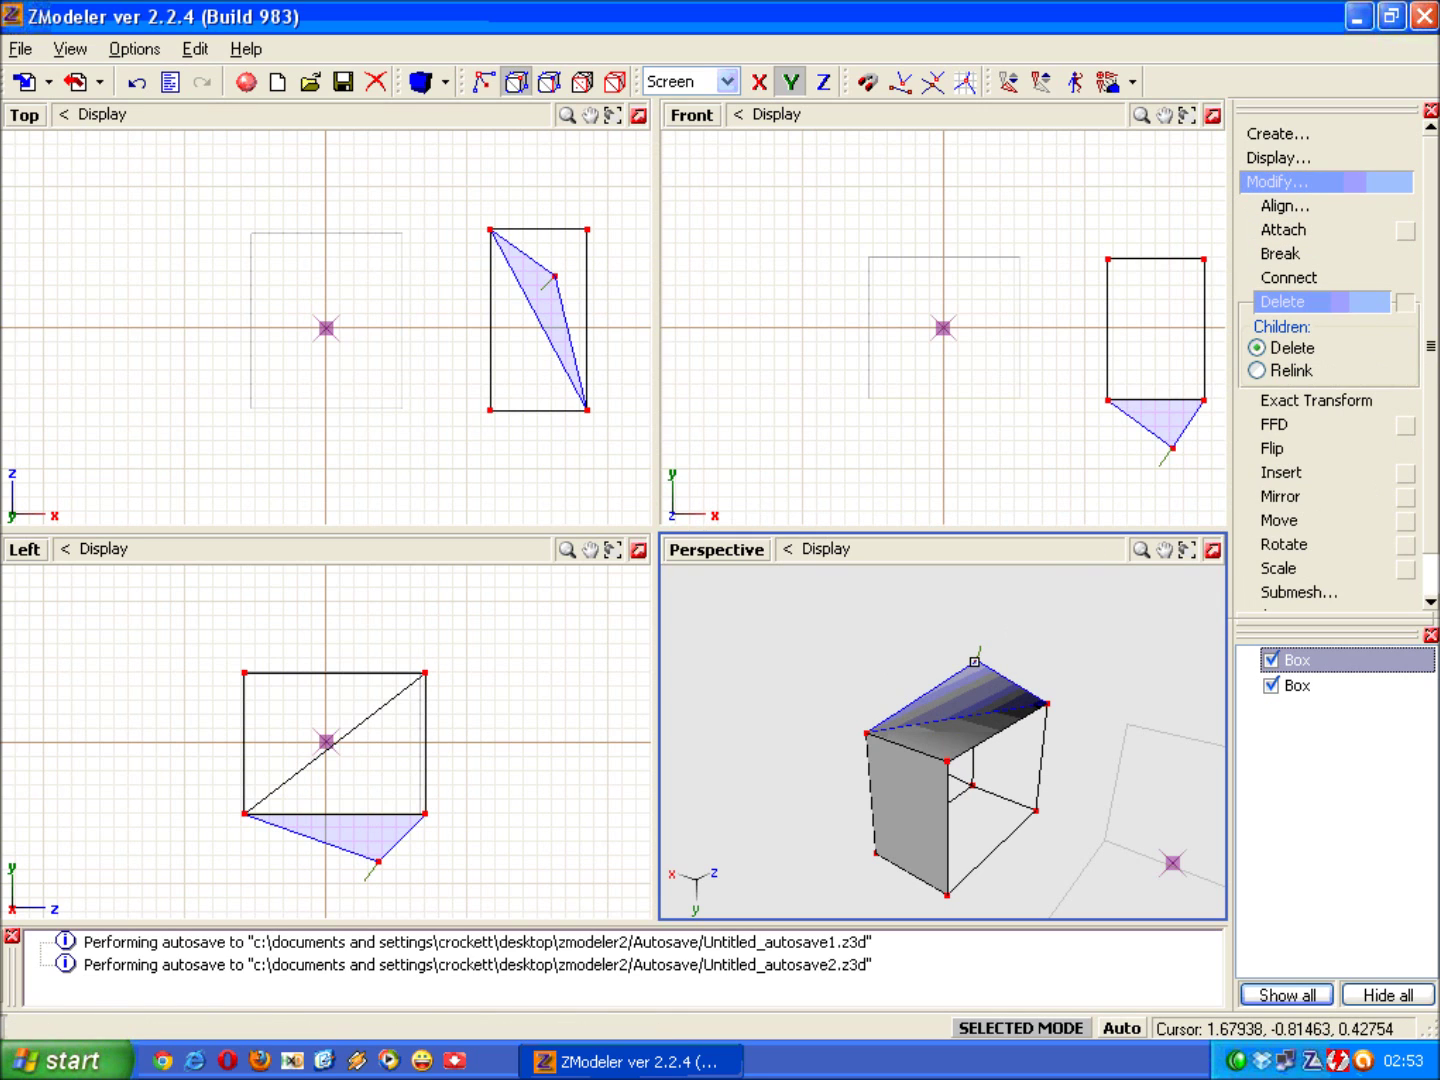
{"action": "left_click", "coordinate": [976, 662]}
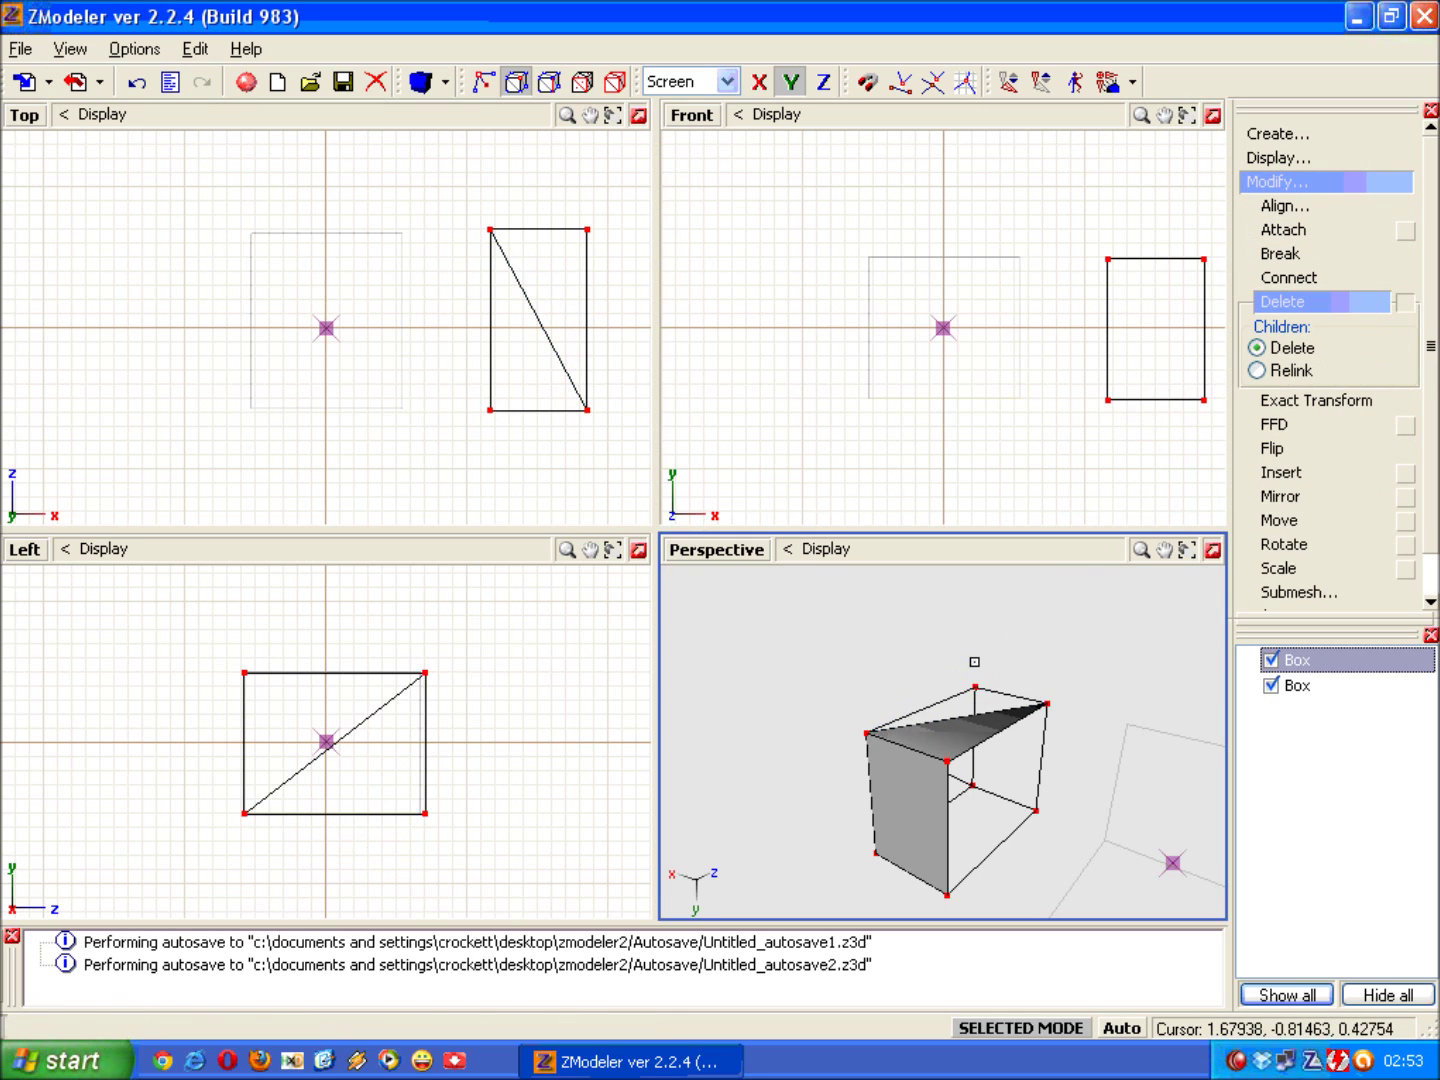
{"action": "left_click", "coordinate": [1333, 187]}
Step: Fill the top with a Triangles Strip through the front-left, back-right and back-left vertices
{"action": "left_click", "coordinate": [1334, 139]}
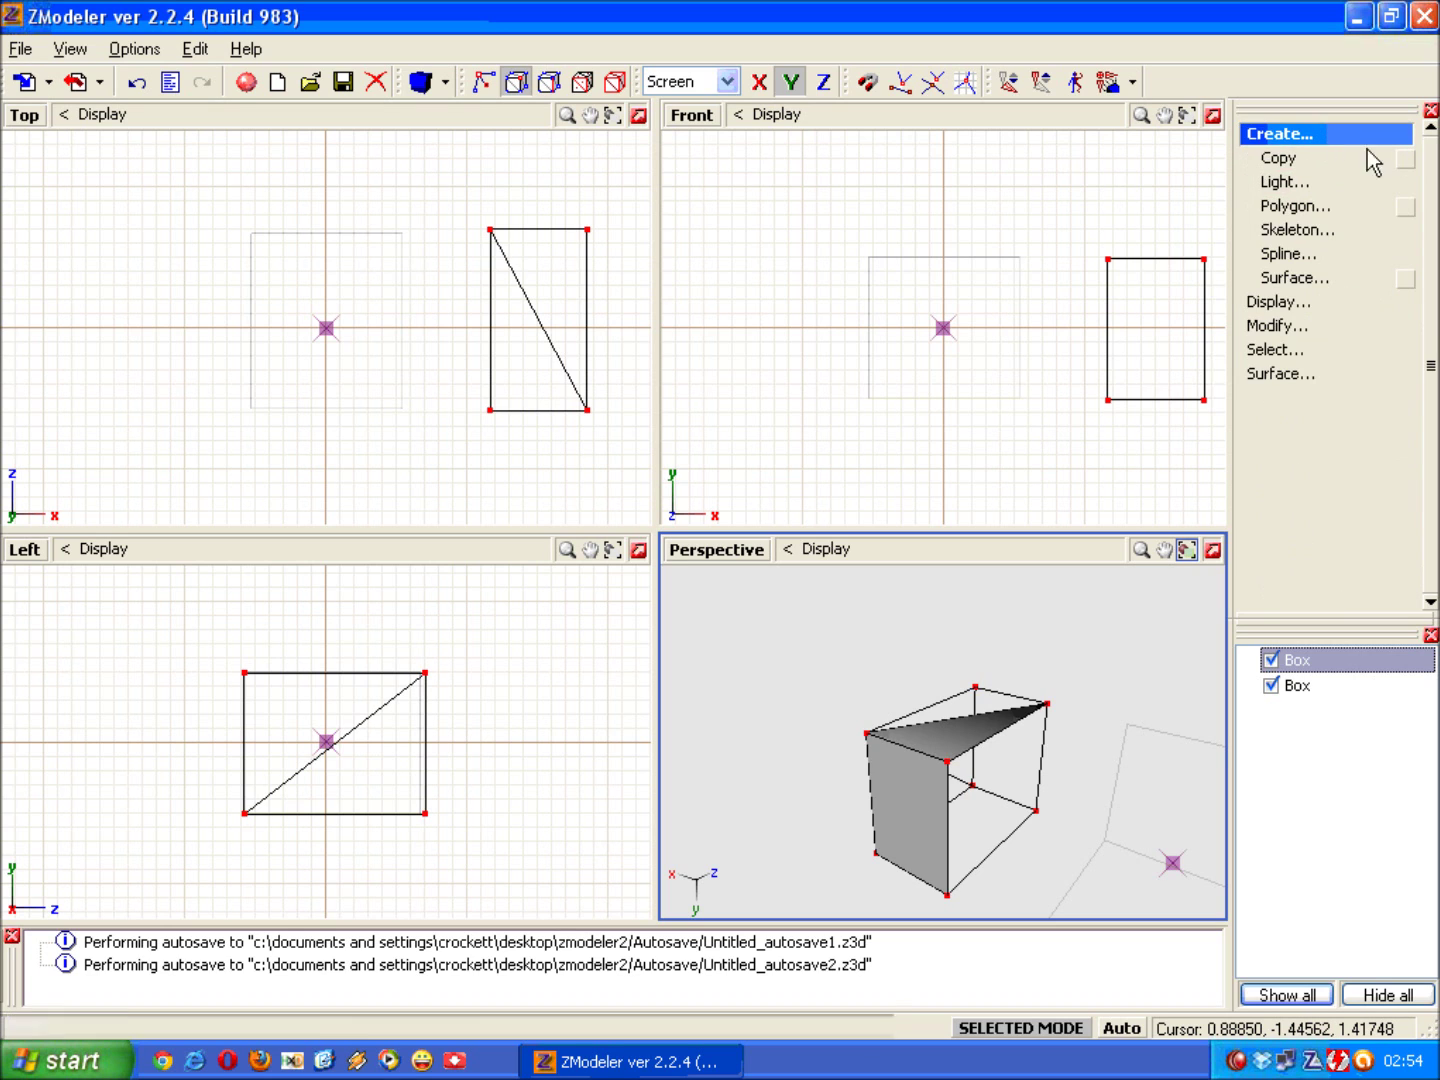
{"action": "left_click", "coordinate": [1409, 211]}
{"action": "left_click", "coordinate": [1326, 376]}
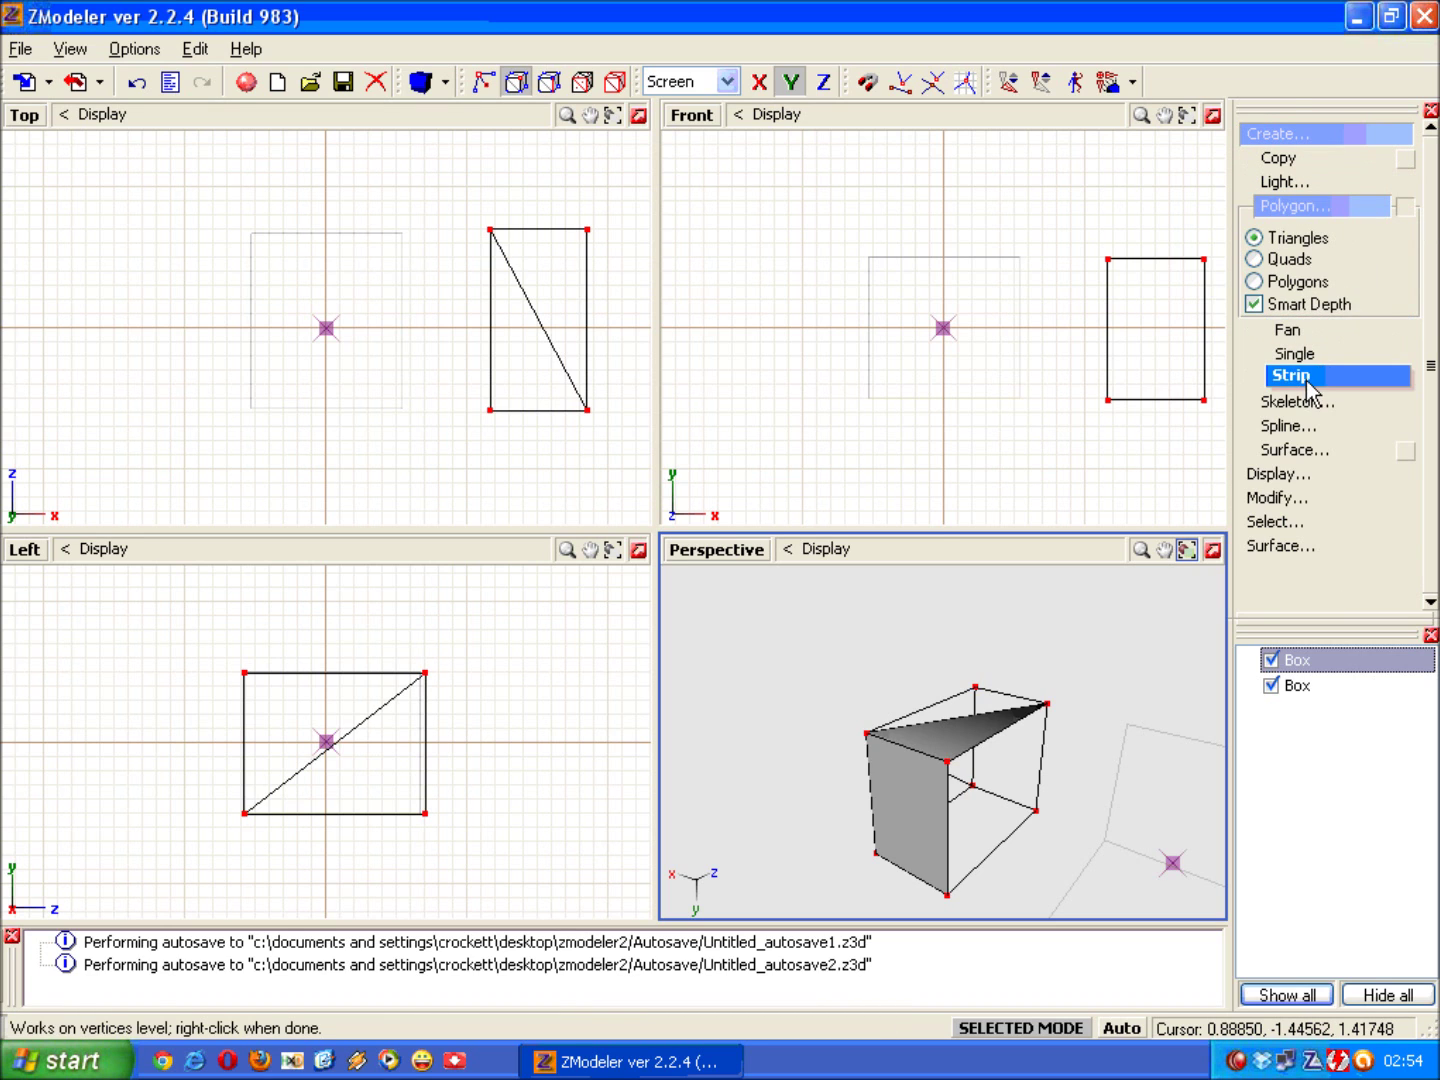
{"action": "left_click", "coordinate": [866, 731]}
{"action": "left_click", "coordinate": [1047, 695]}
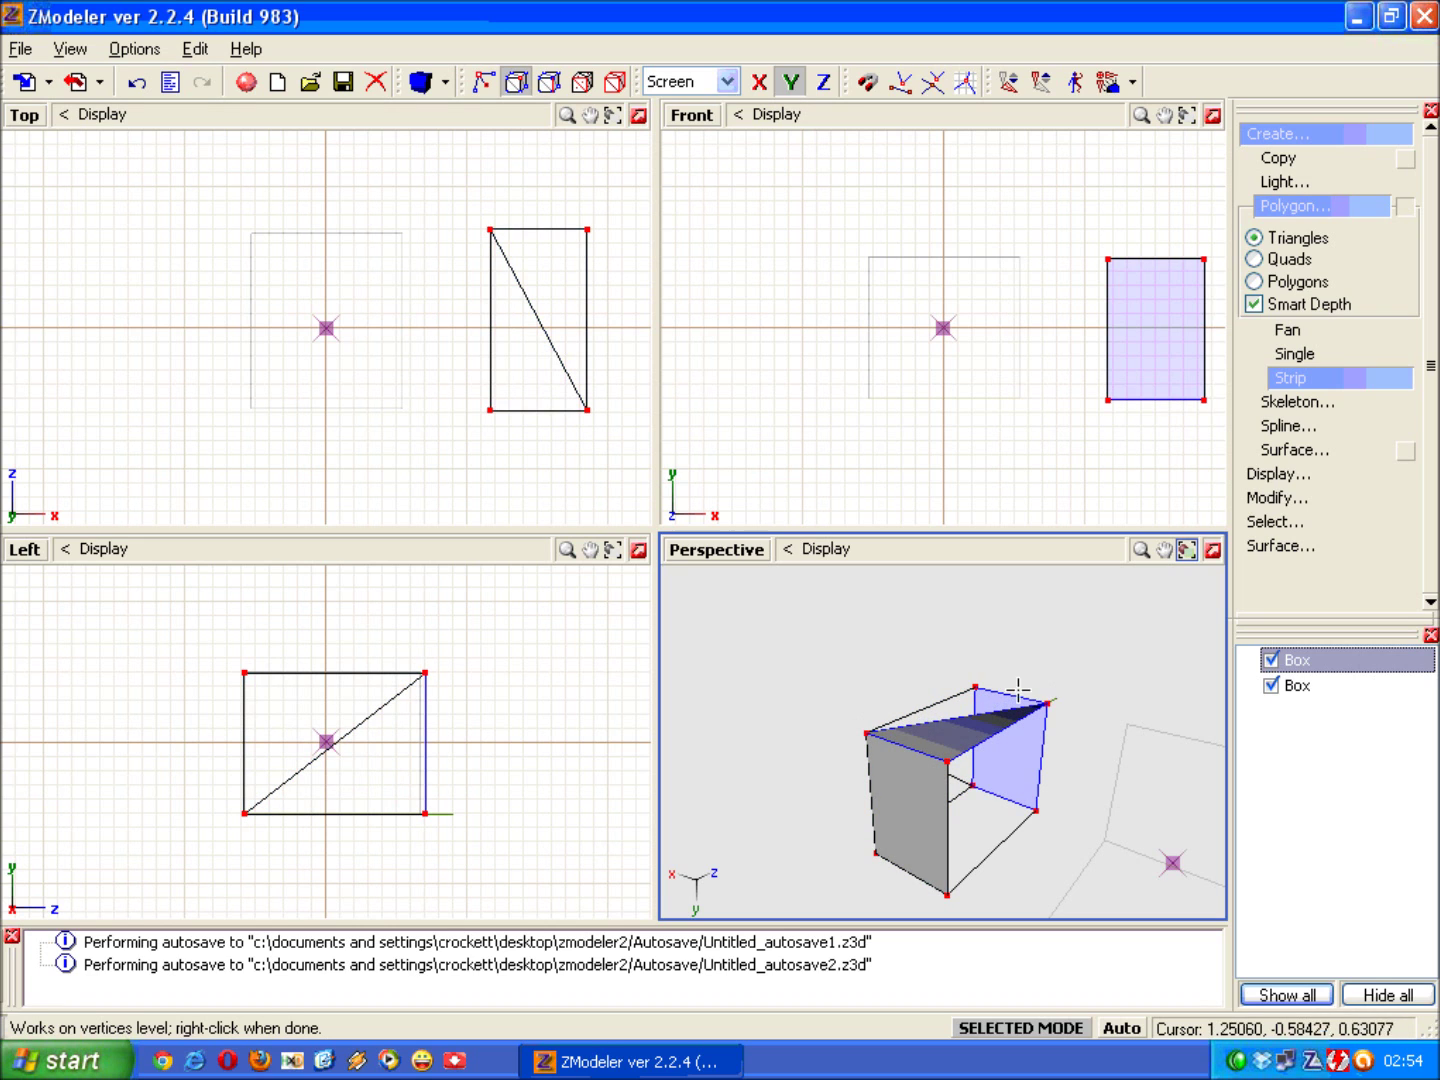
{"action": "left_click", "coordinate": [975, 686]}
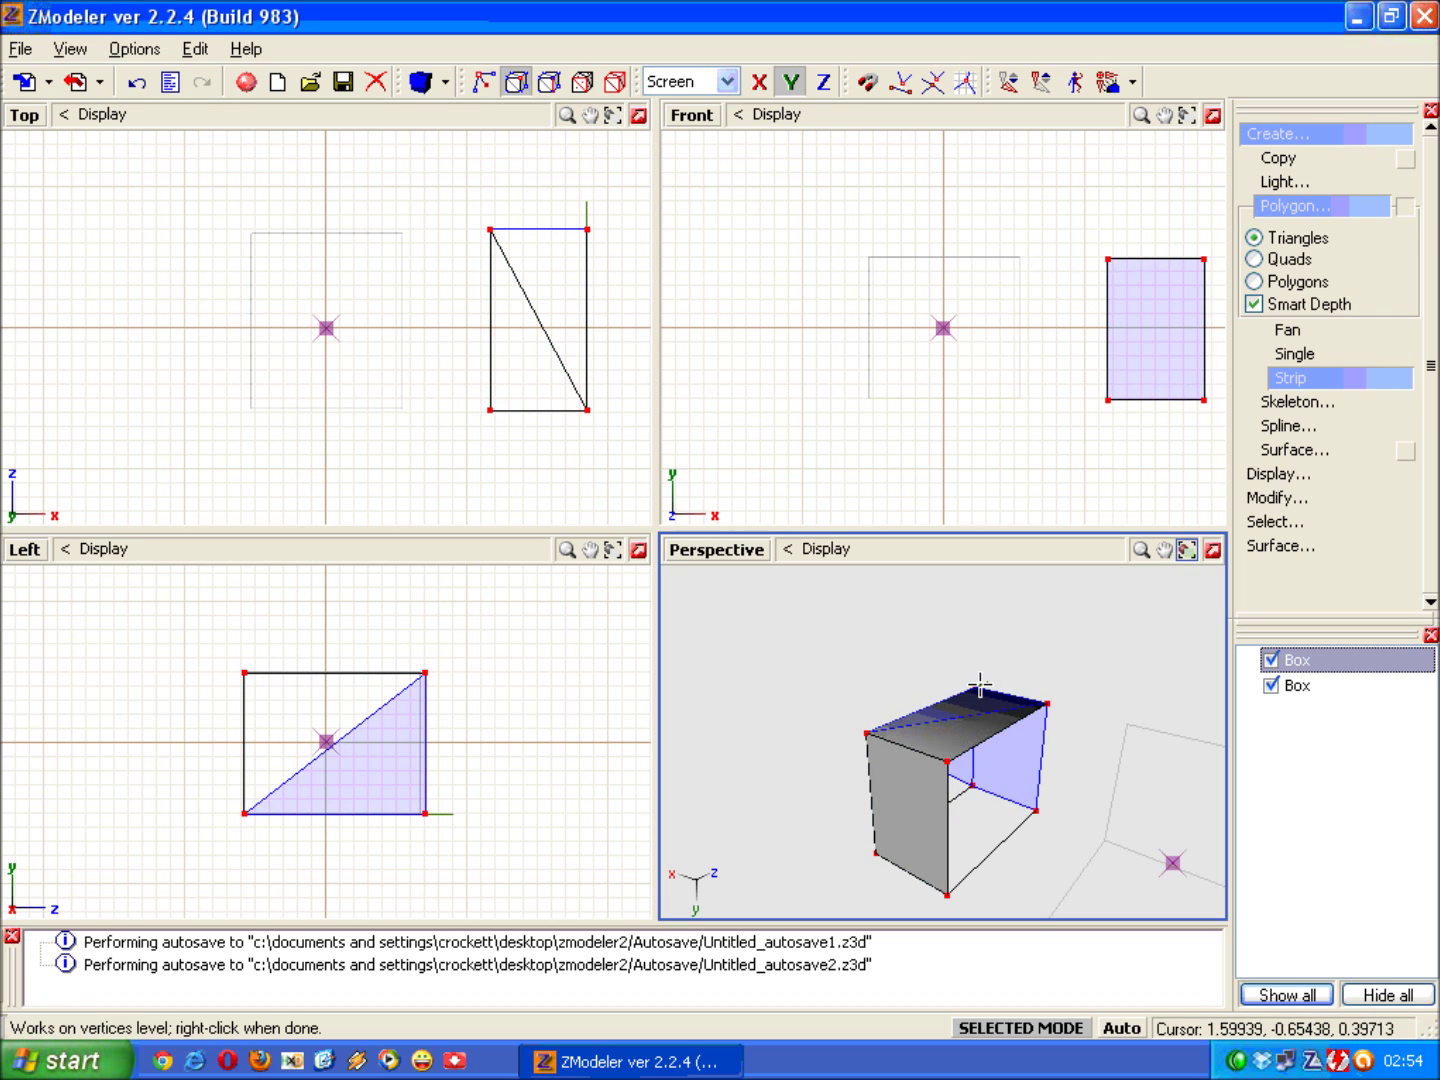
Step: Fill the remaining open sides with strip triangles between the bottom-front and back-right vertices
{"action": "left_click", "coordinate": [949, 893]}
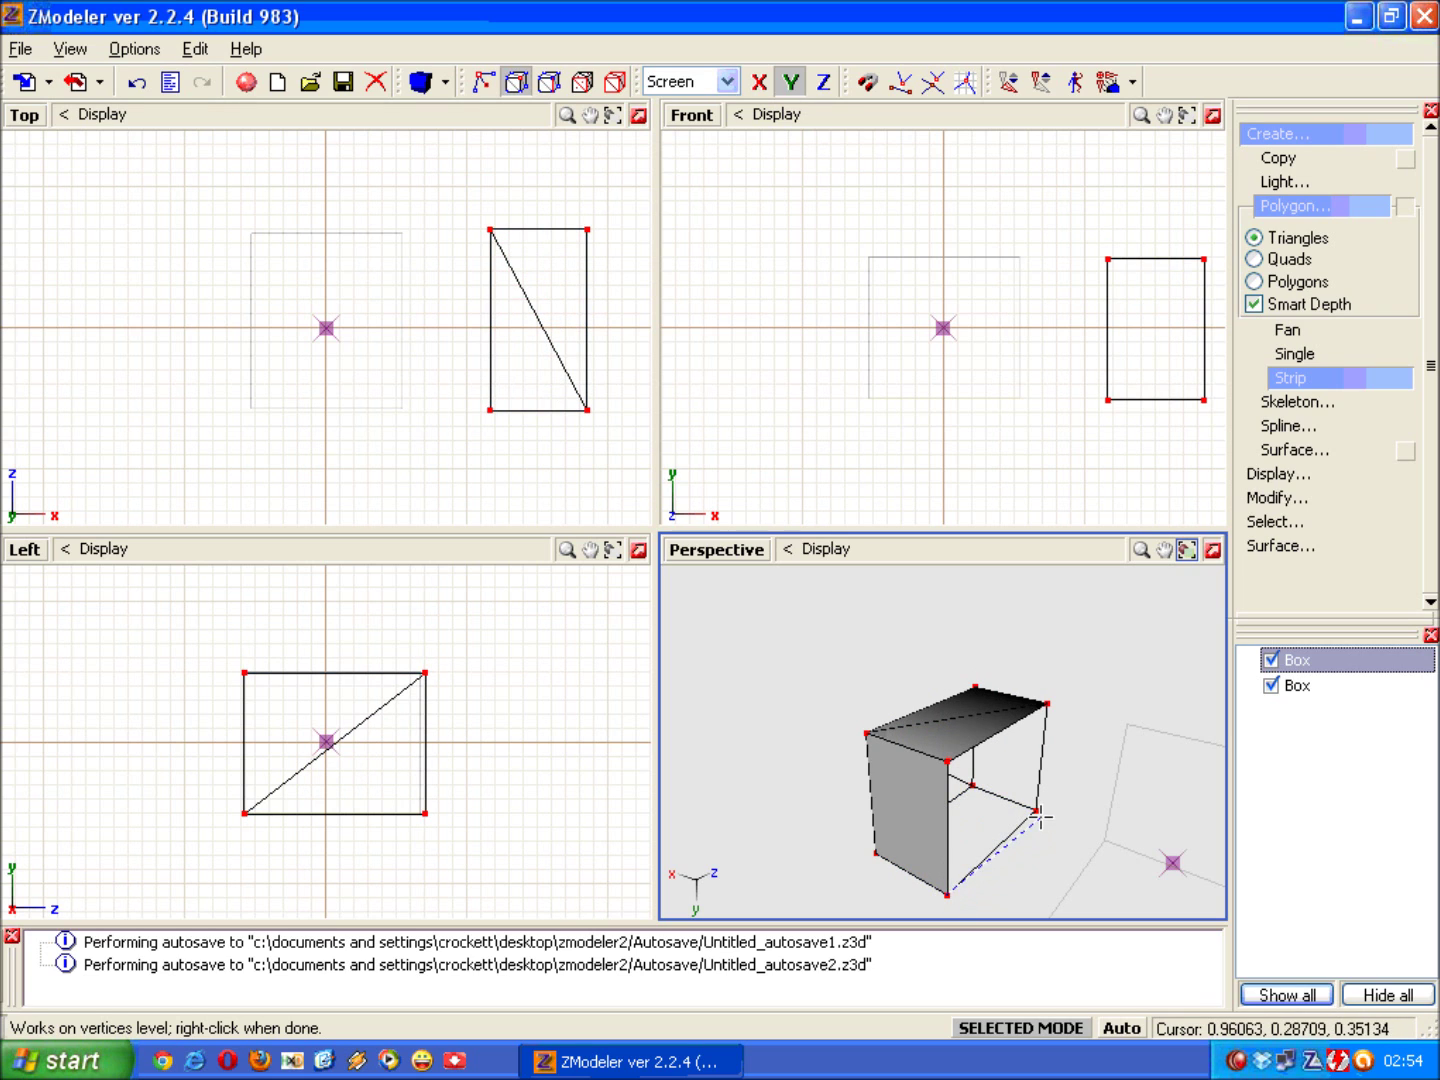
{"action": "left_click", "coordinate": [1038, 809]}
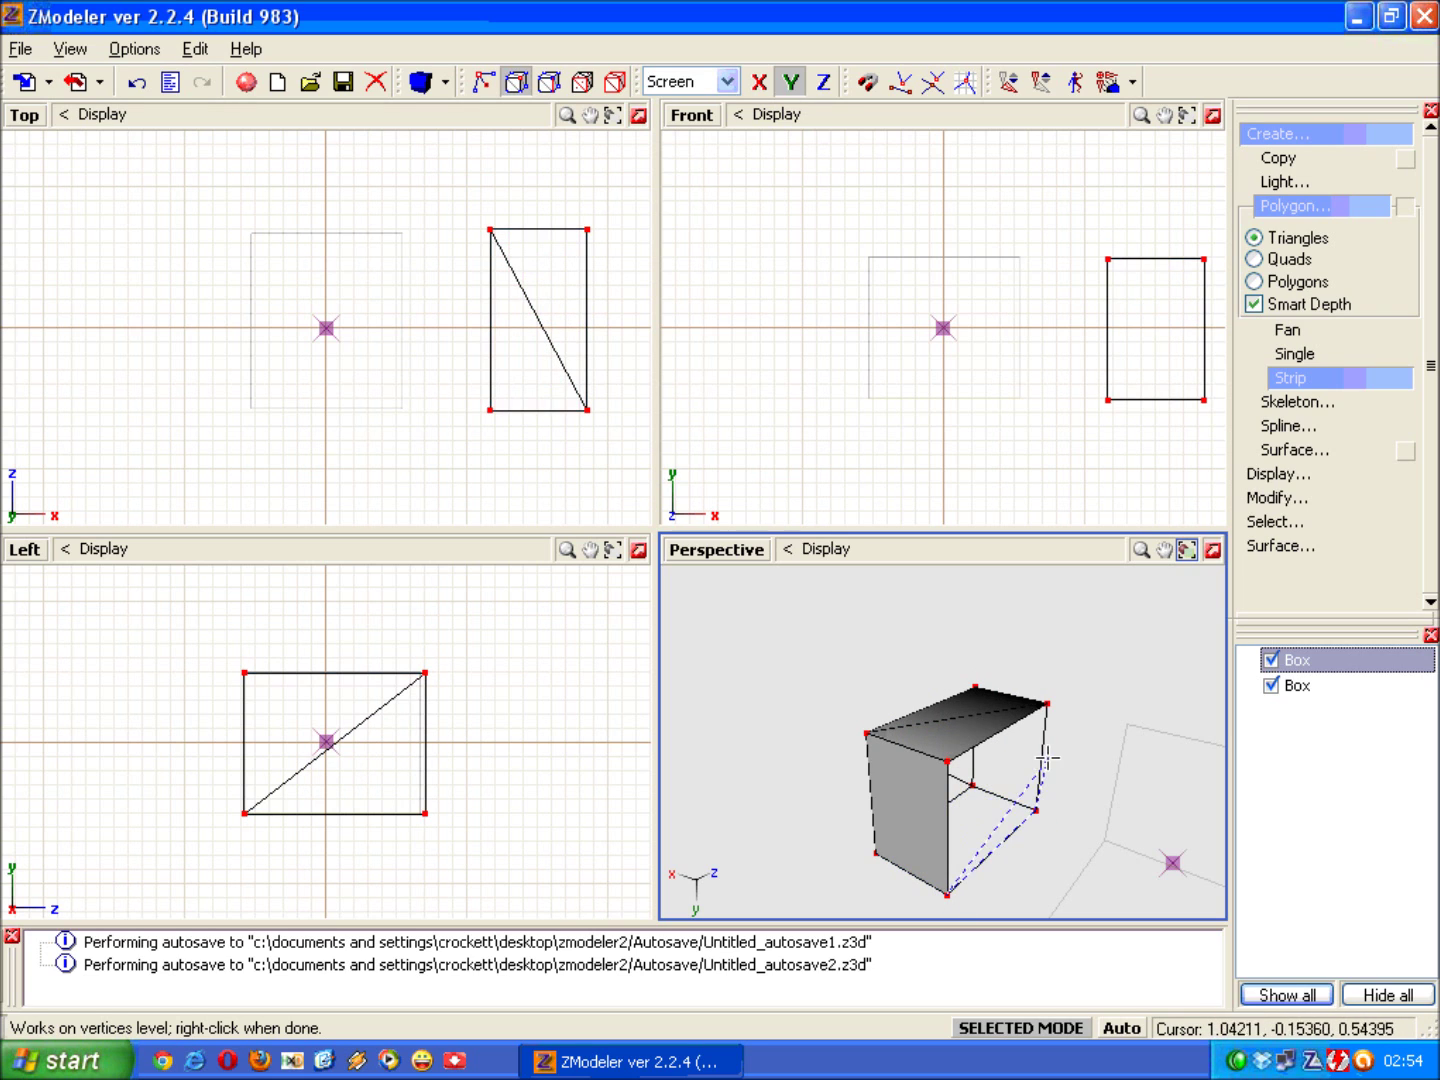
{"action": "left_click", "coordinate": [1047, 703]}
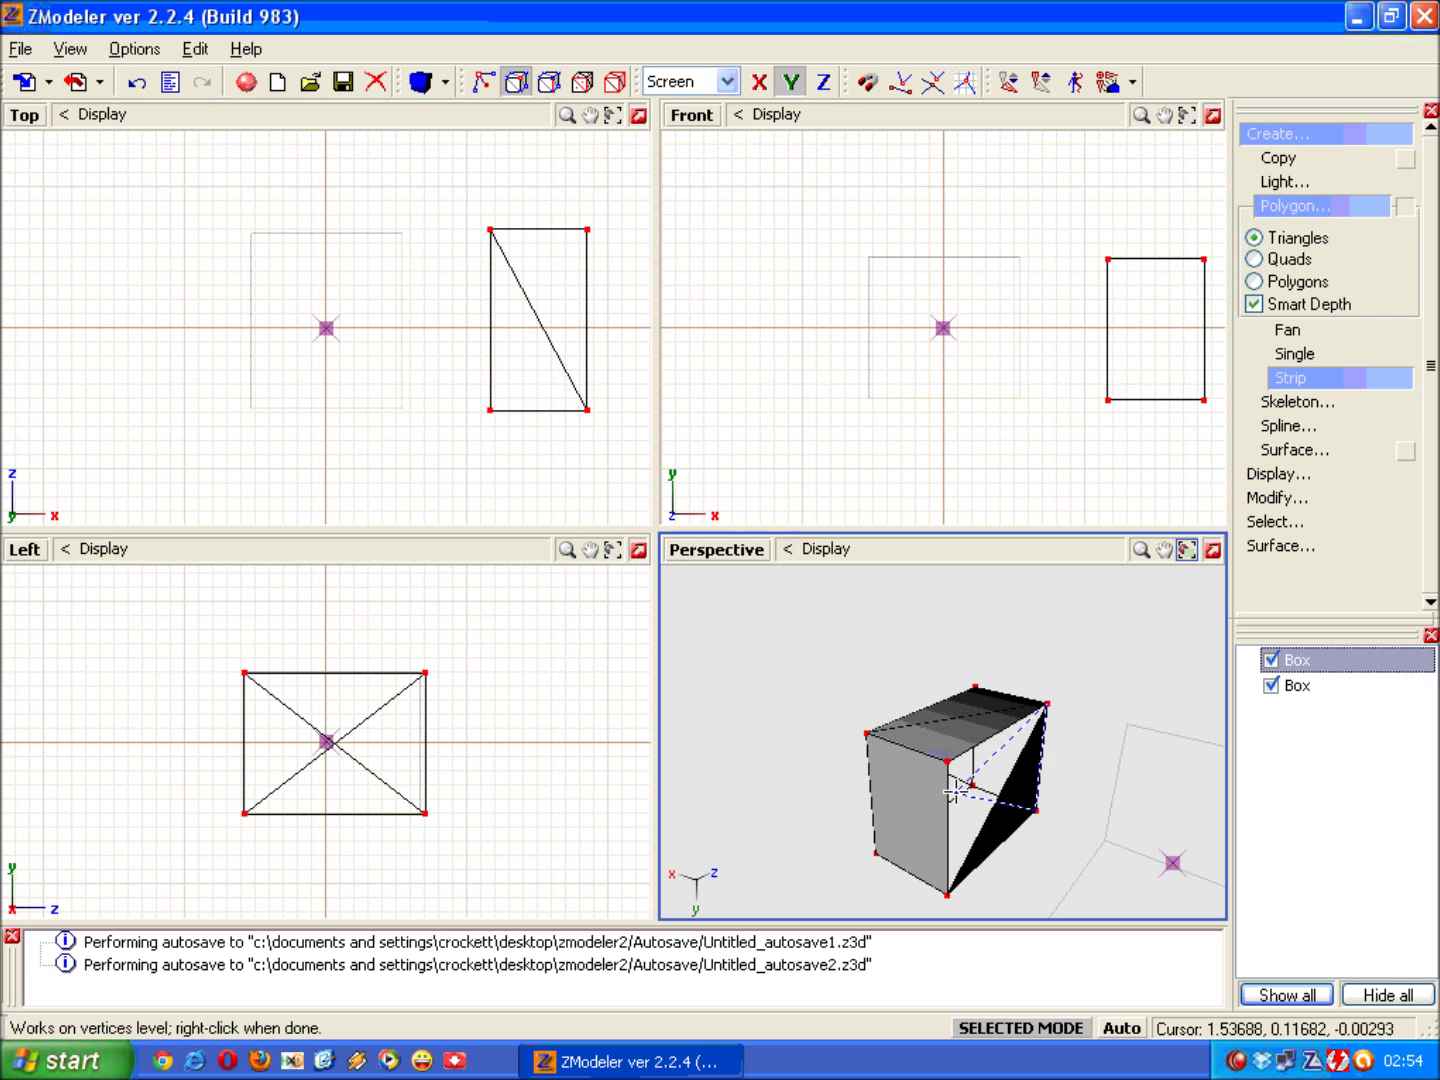
{"action": "left_click", "coordinate": [948, 892]}
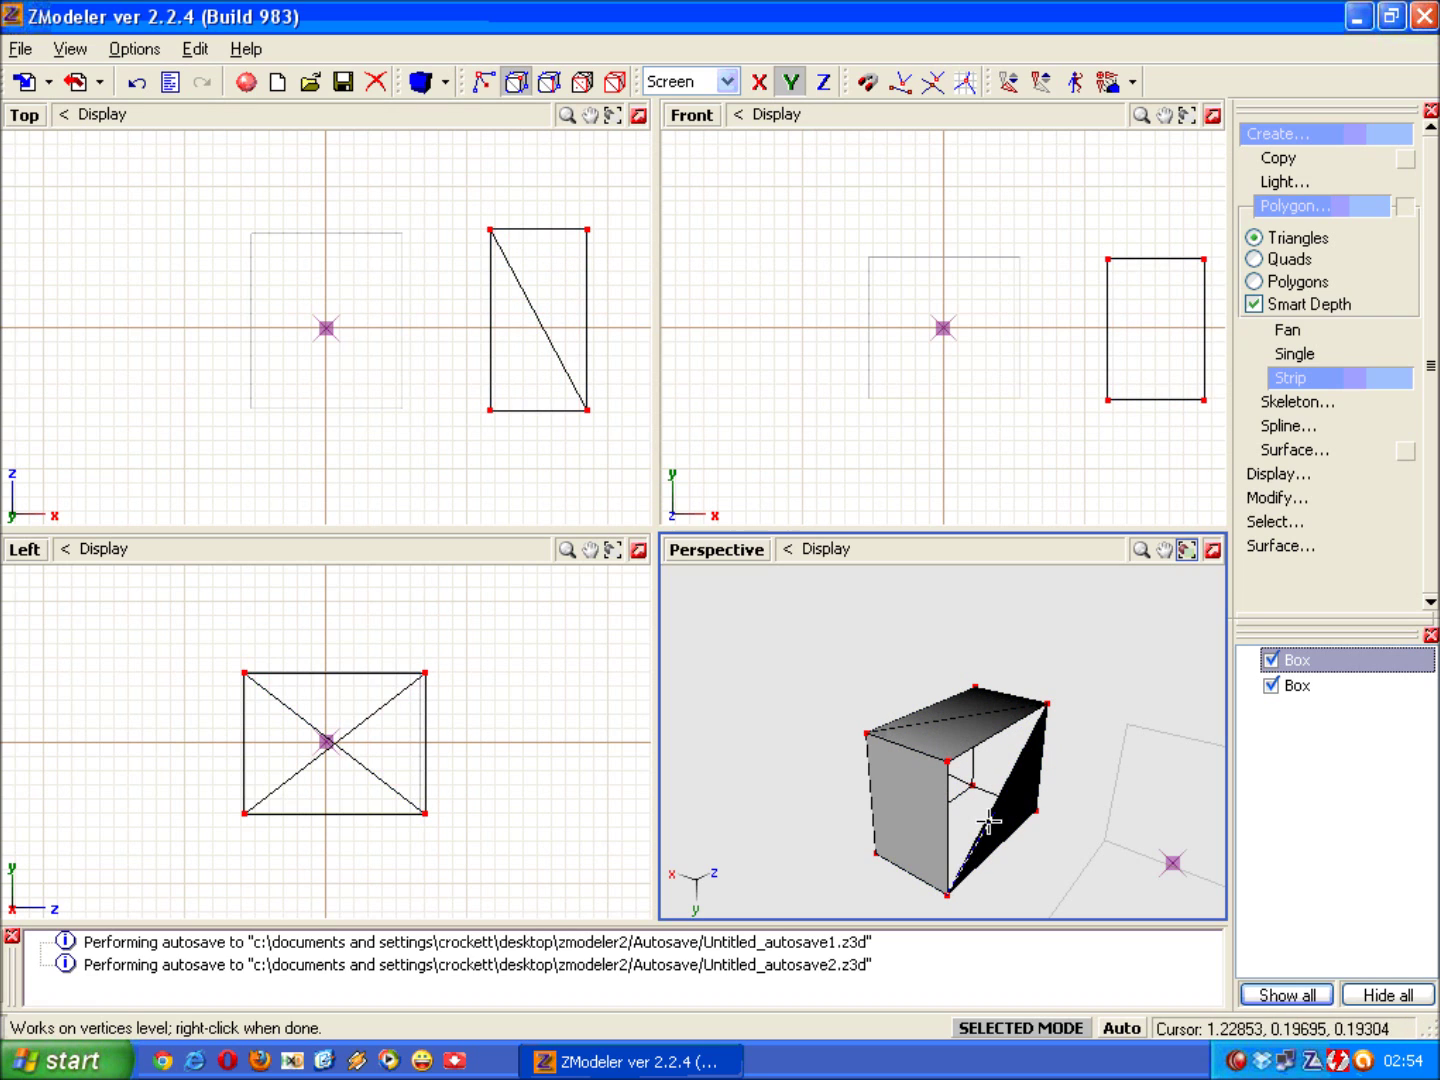
{"action": "left_click", "coordinate": [1046, 705]}
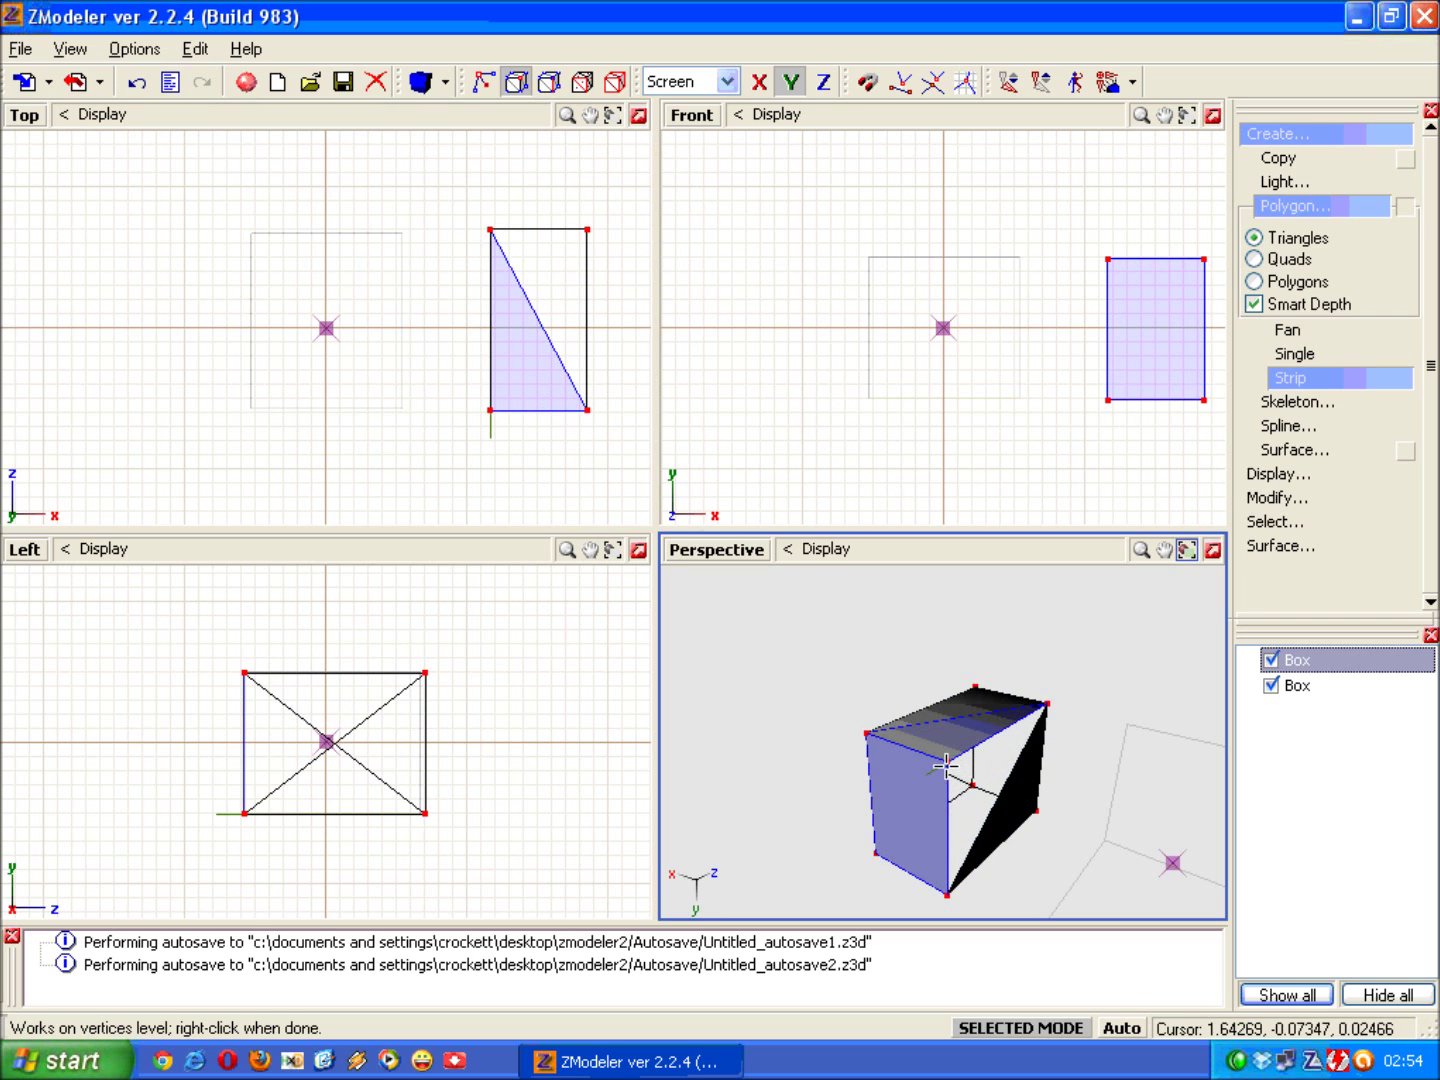
{"action": "left_click", "coordinate": [954, 762]}
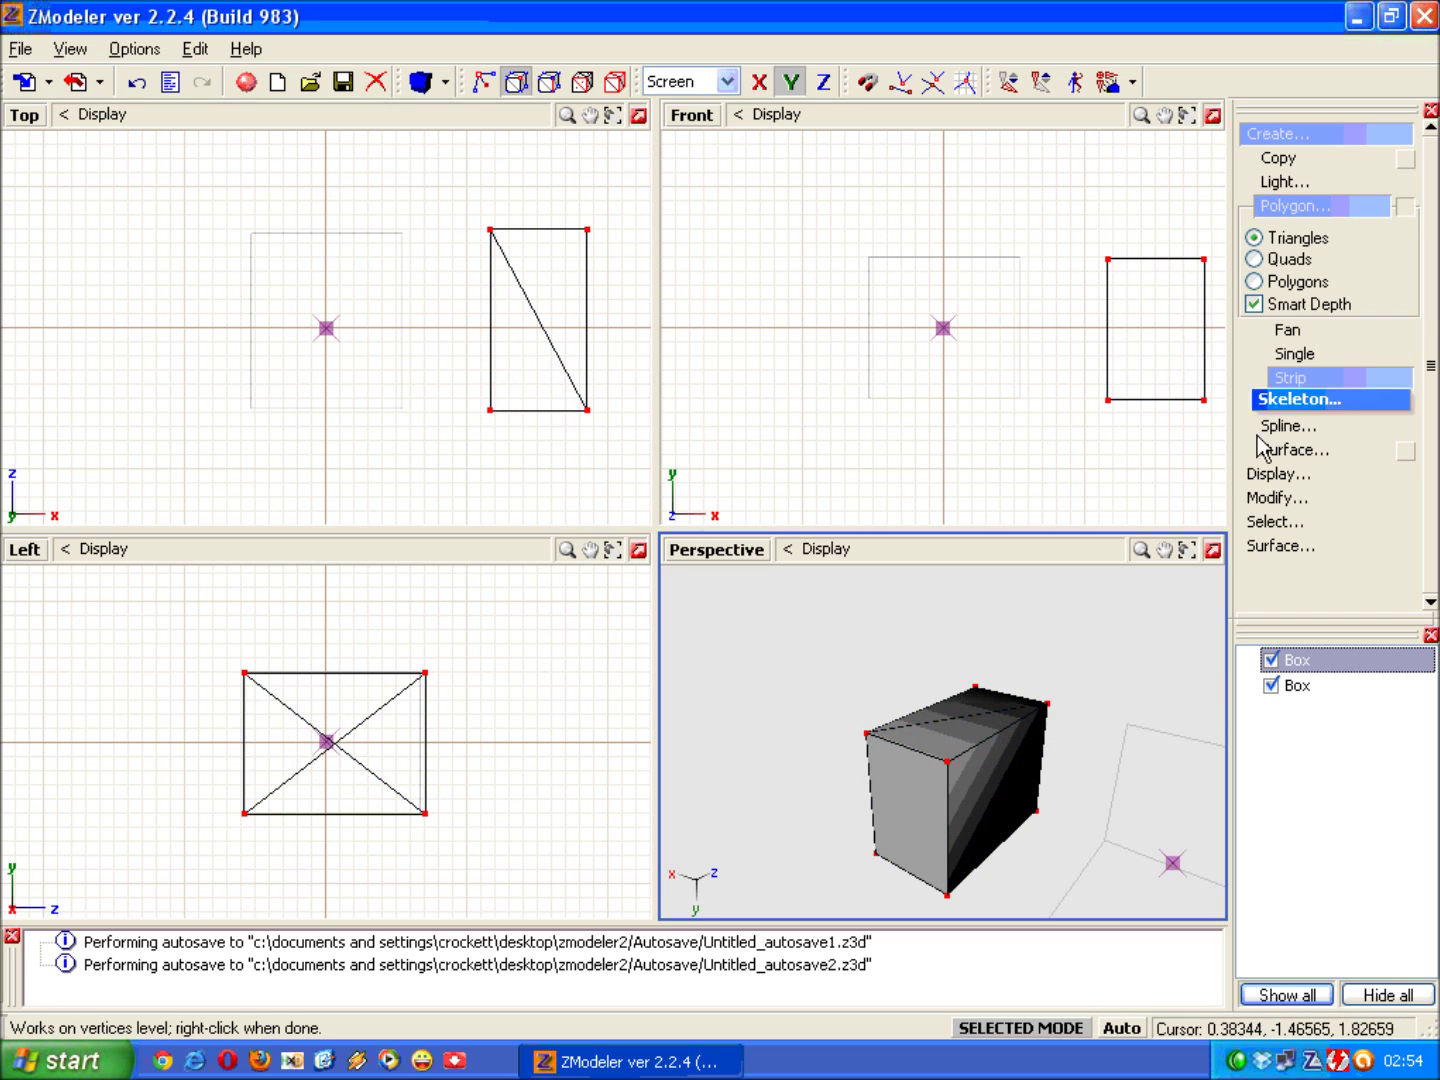
{"action": "left_click", "coordinate": [1284, 138]}
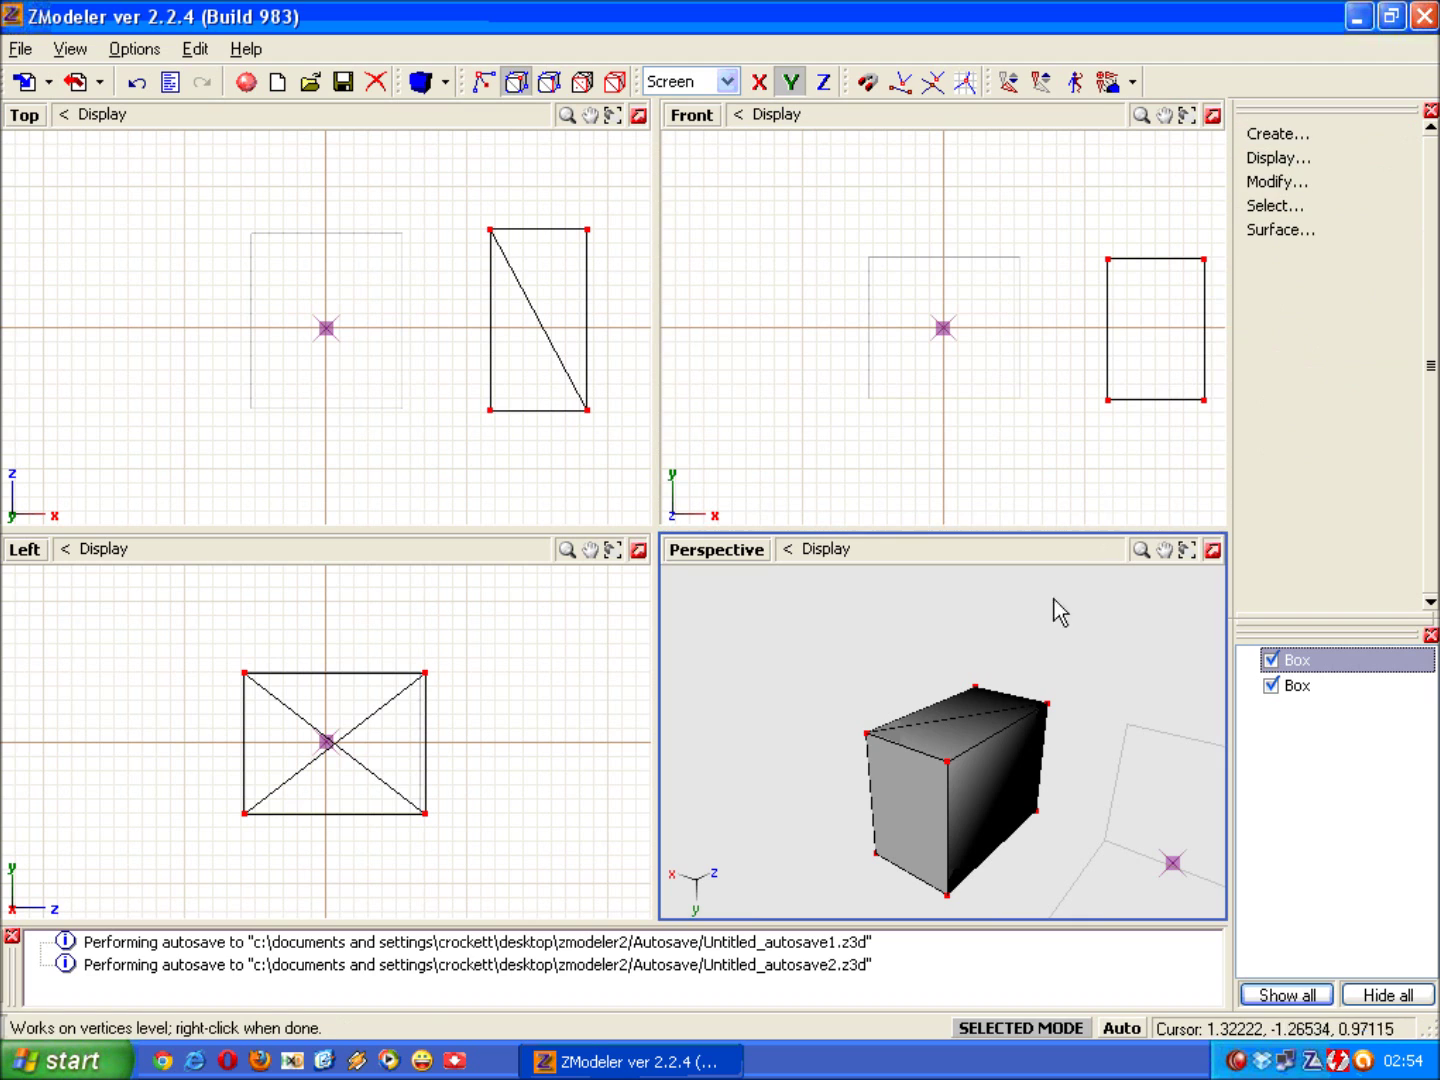
Step: Turn on smooth shading, then at Object level convert the box to quads
{"action": "middle_click_drag", "start_coordinate": [1039, 688], "coordinate": [912, 745]}
{"action": "left_click", "coordinate": [951, 725]}
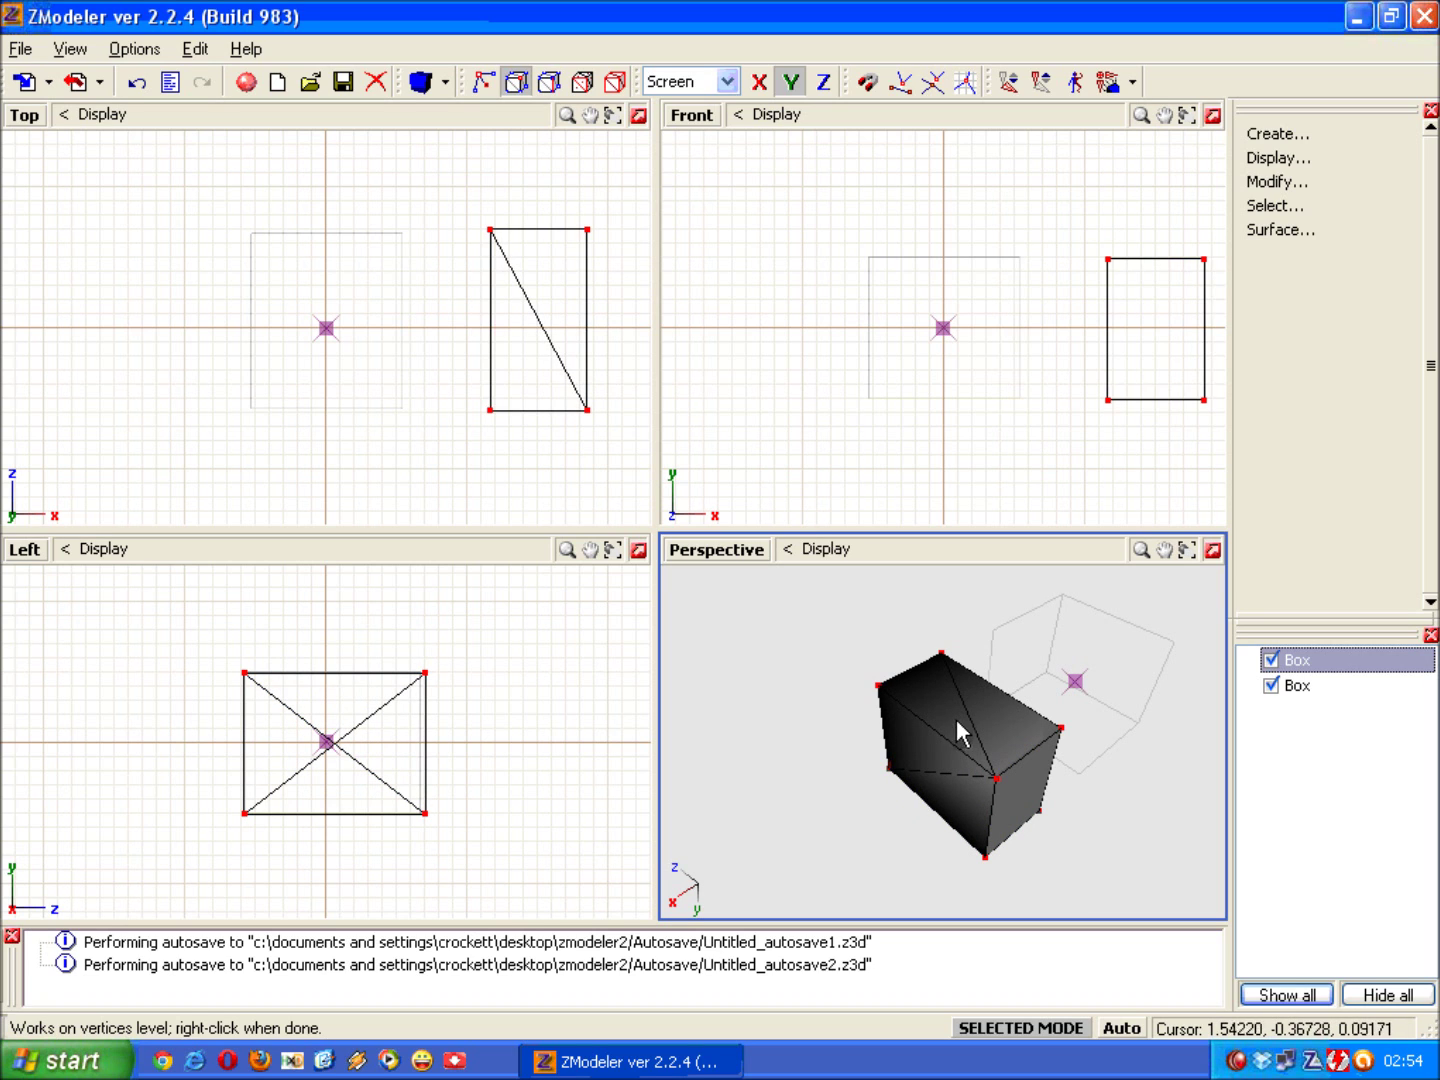
{"action": "left_click", "coordinate": [613, 84]}
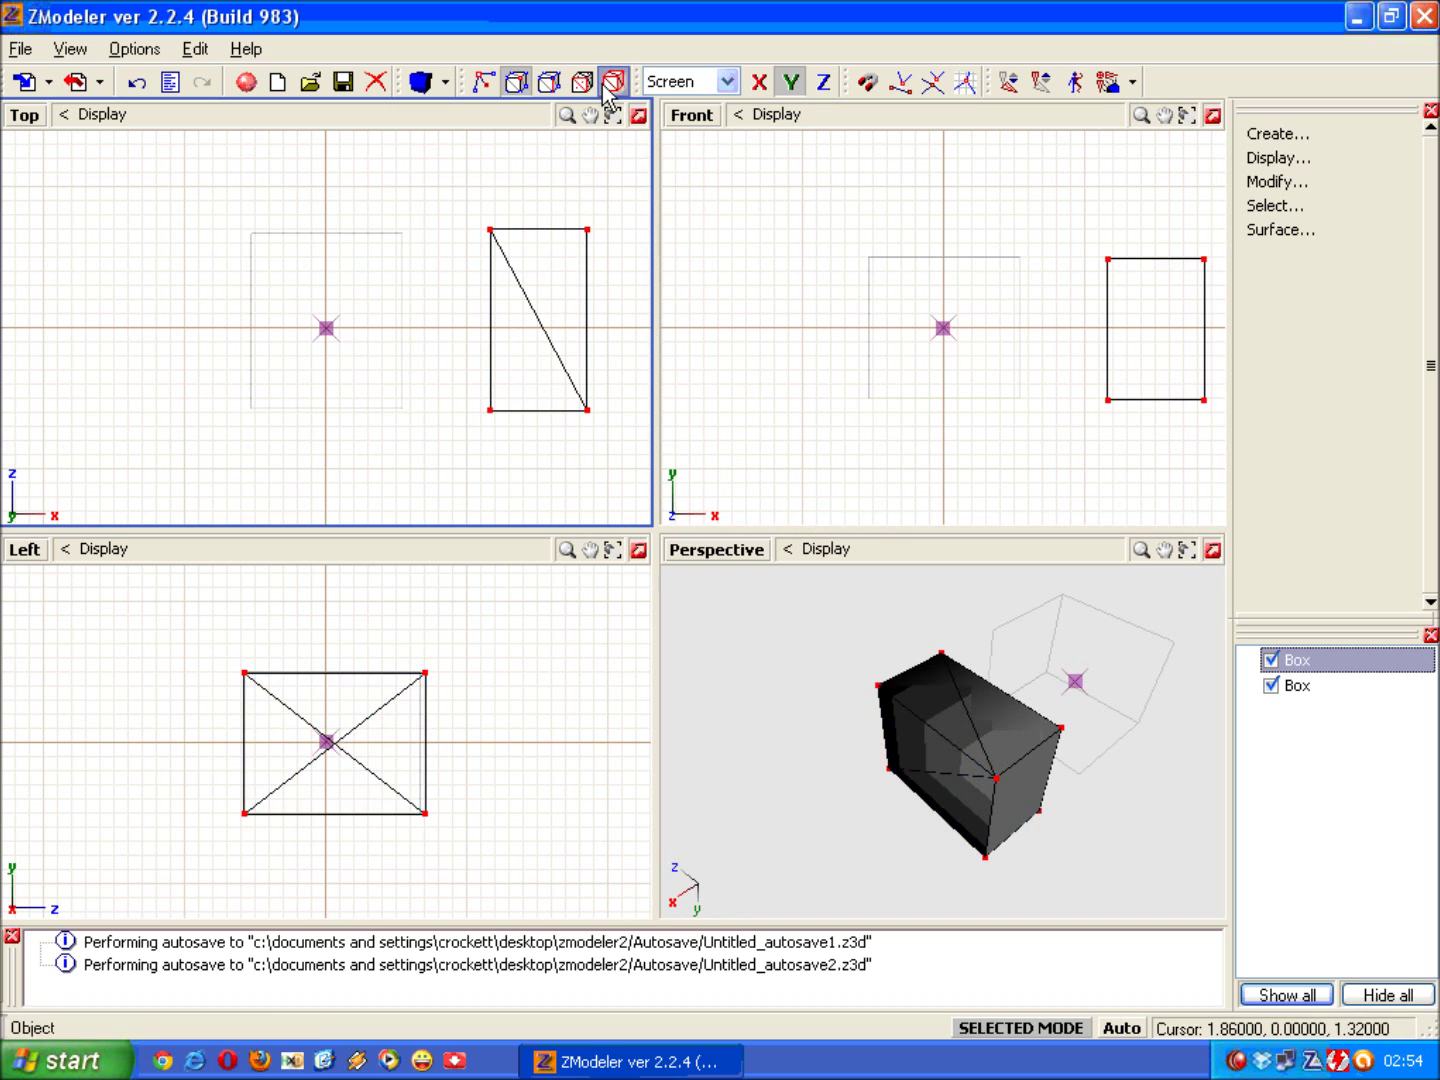
{"action": "left_click", "coordinate": [945, 751]}
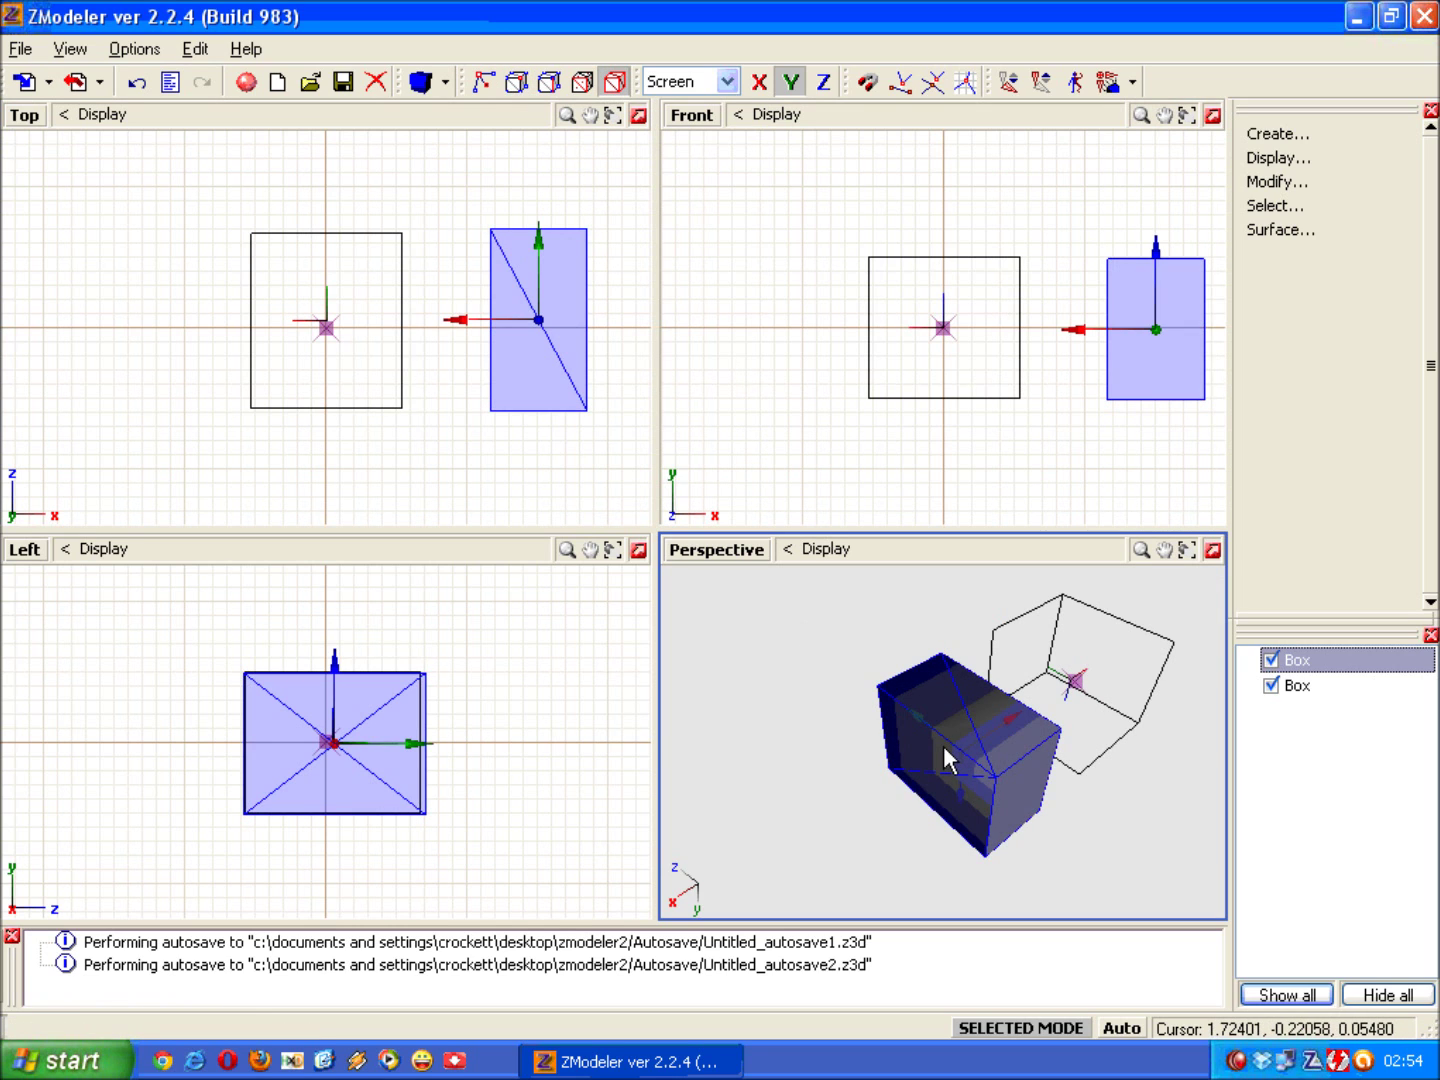
{"action": "right_click", "coordinate": [944, 747]}
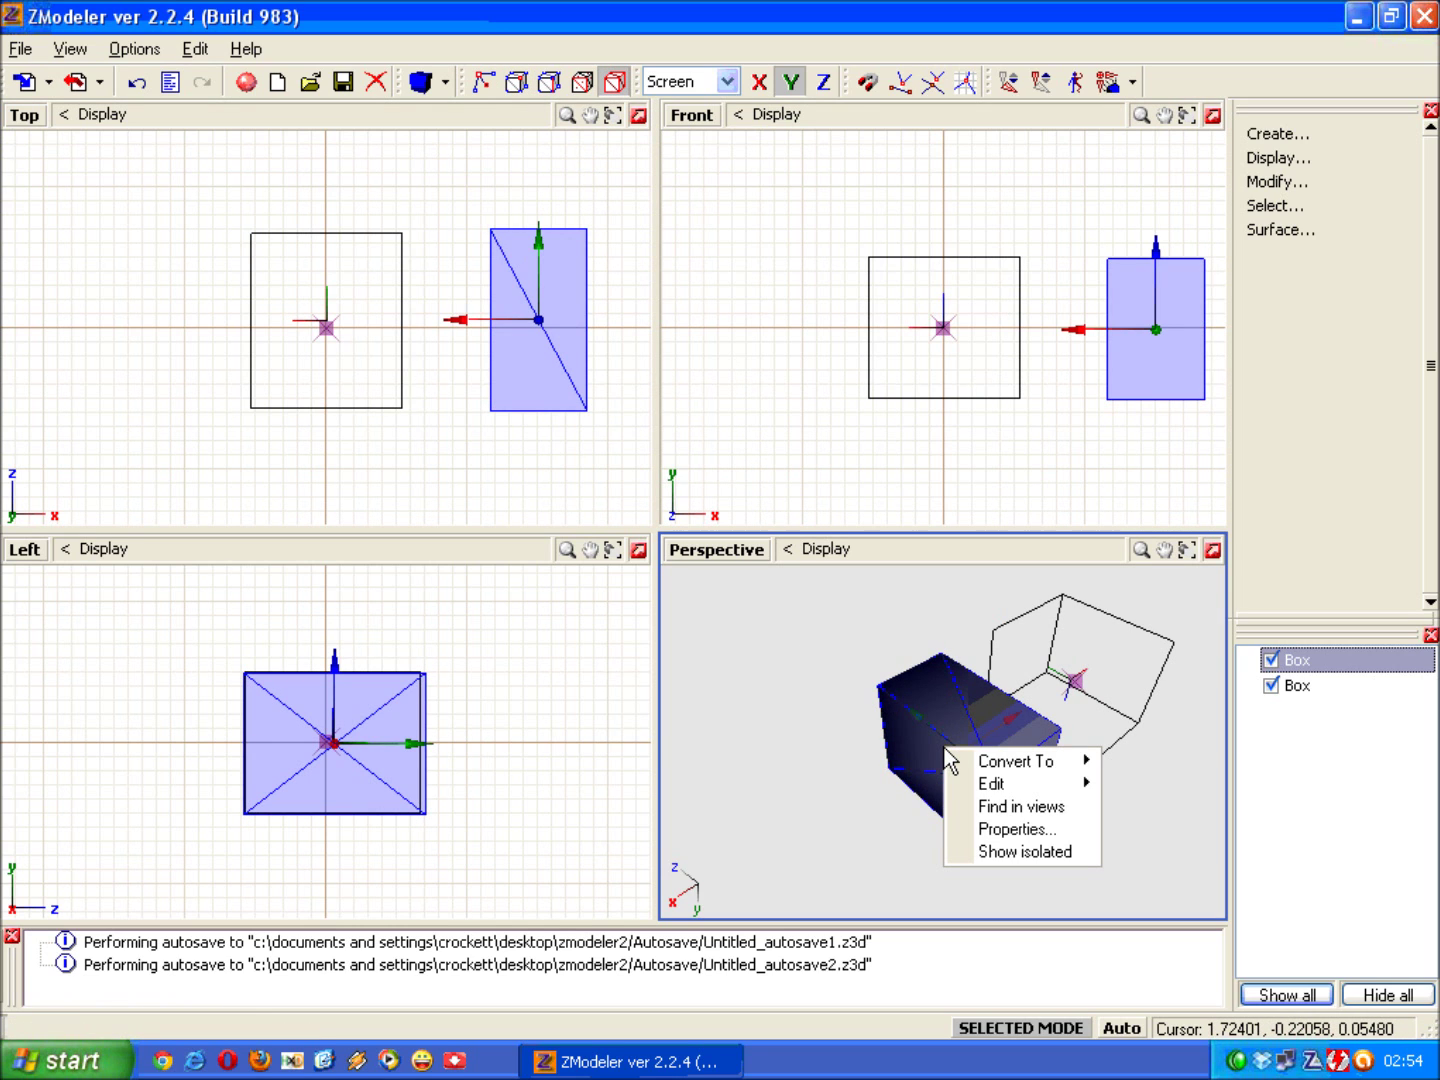
{"action": "mouse_move", "coordinate": [968, 764]}
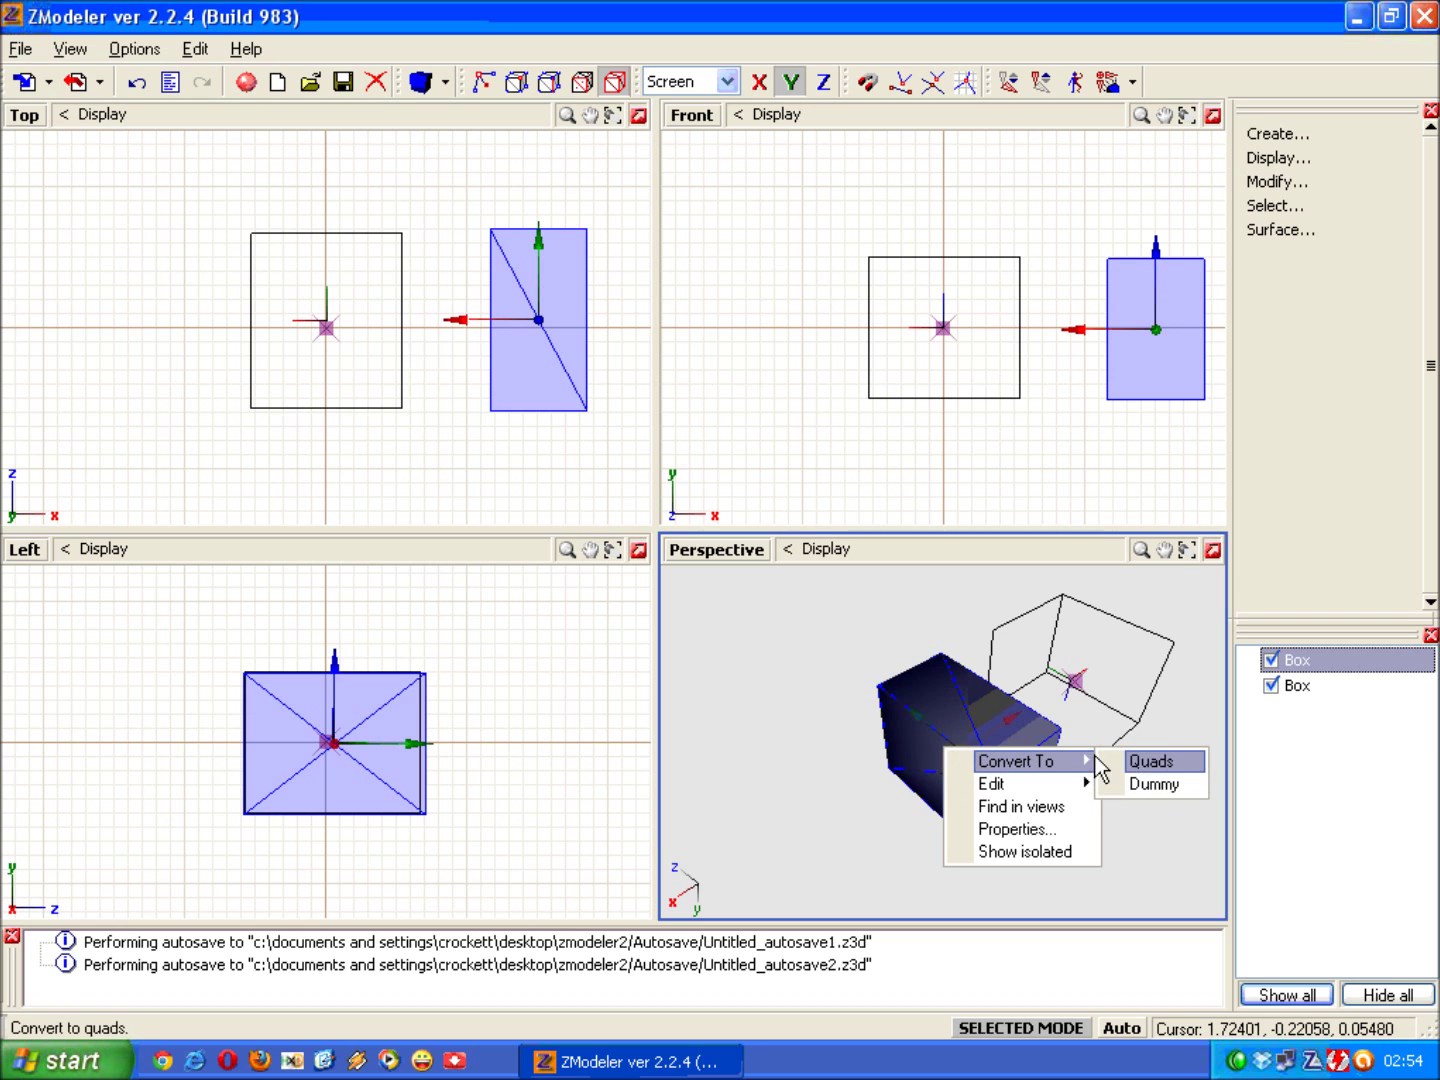
{"action": "left_click", "coordinate": [1159, 765]}
{"action": "middle_click_drag", "start_coordinate": [1009, 836], "coordinate": [988, 786]}
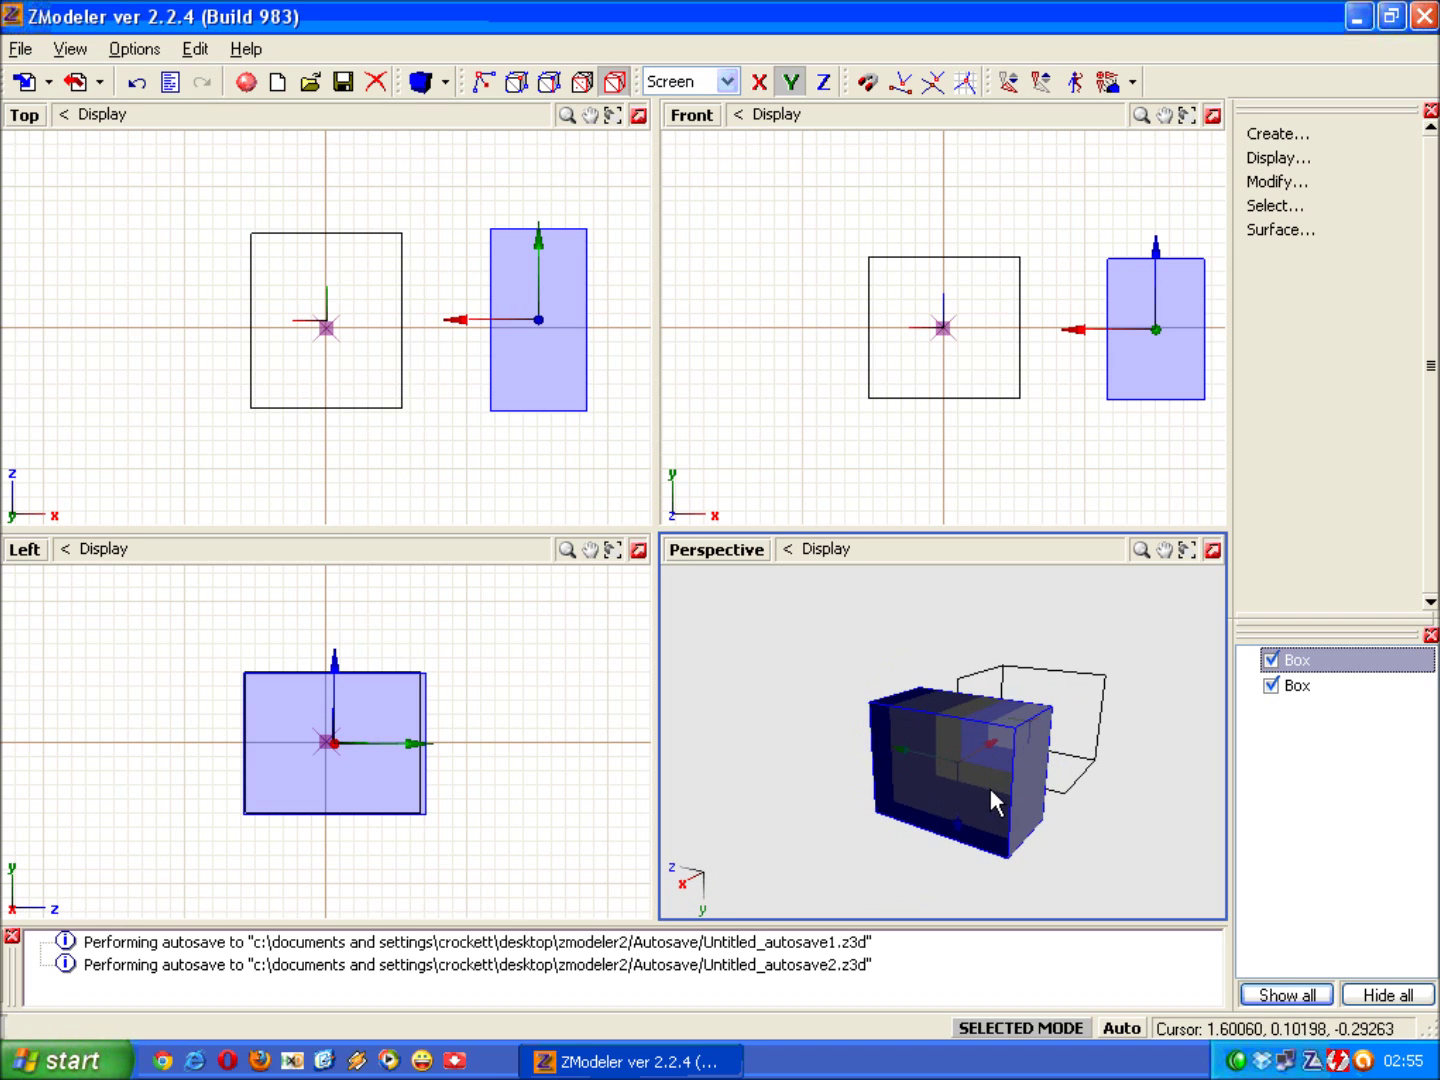
Step: Apply Surface > Normals > Calculate to the front box
{"action": "left_click", "coordinate": [1076, 741]}
{"action": "left_click", "coordinate": [1306, 233]}
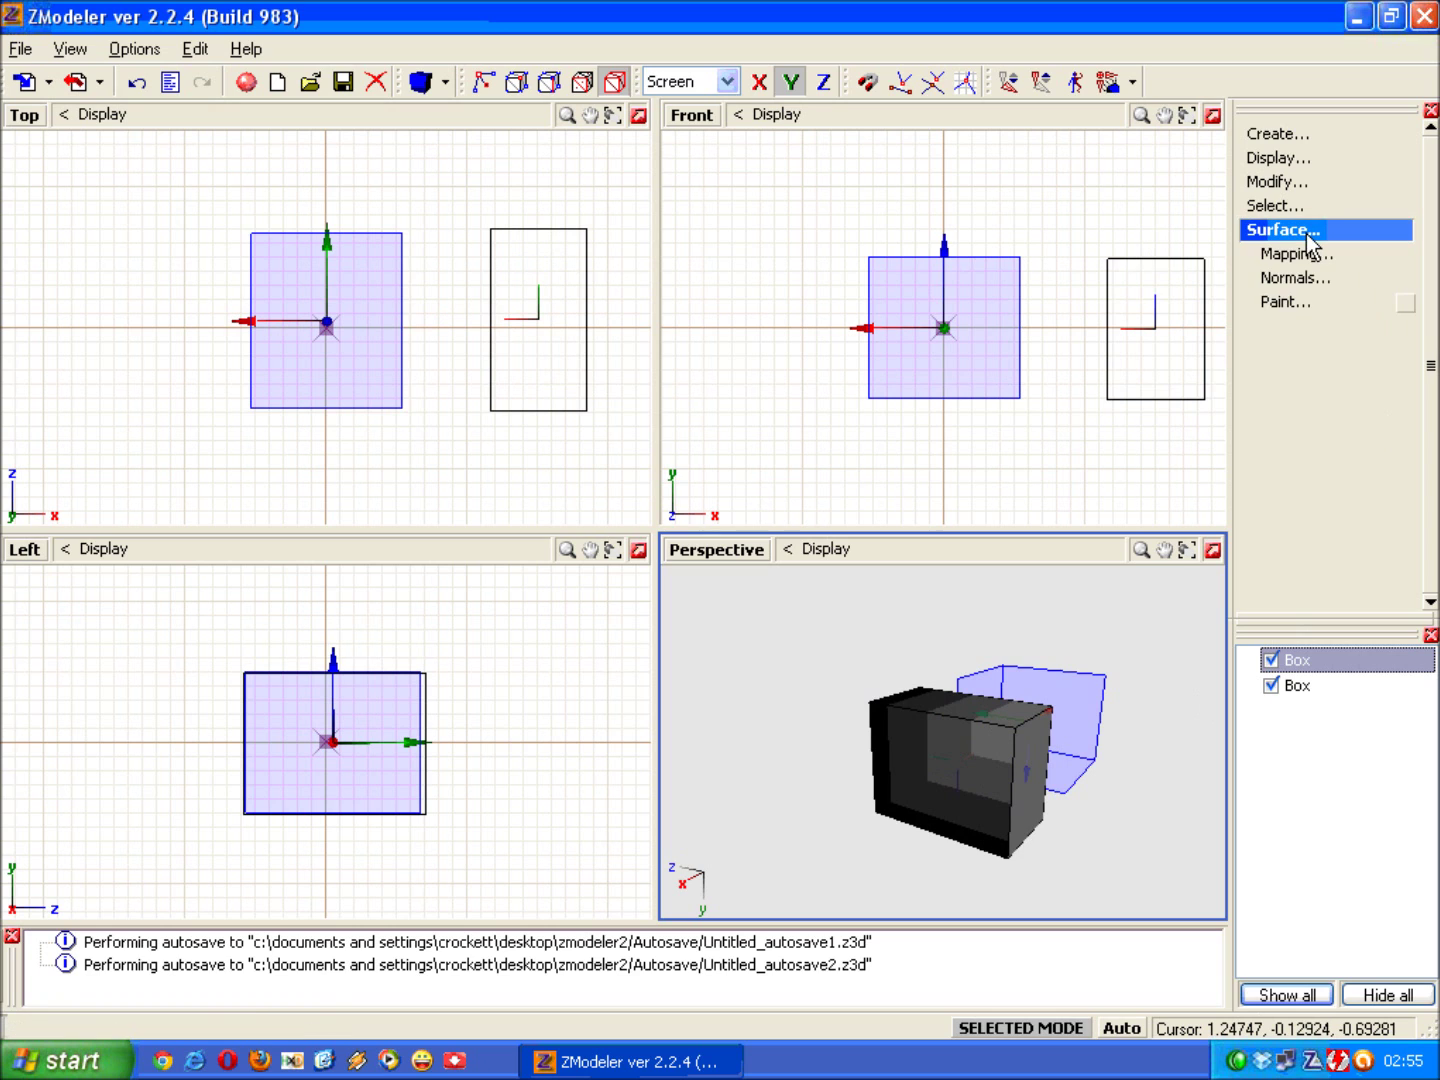
{"action": "left_click", "coordinate": [1362, 280]}
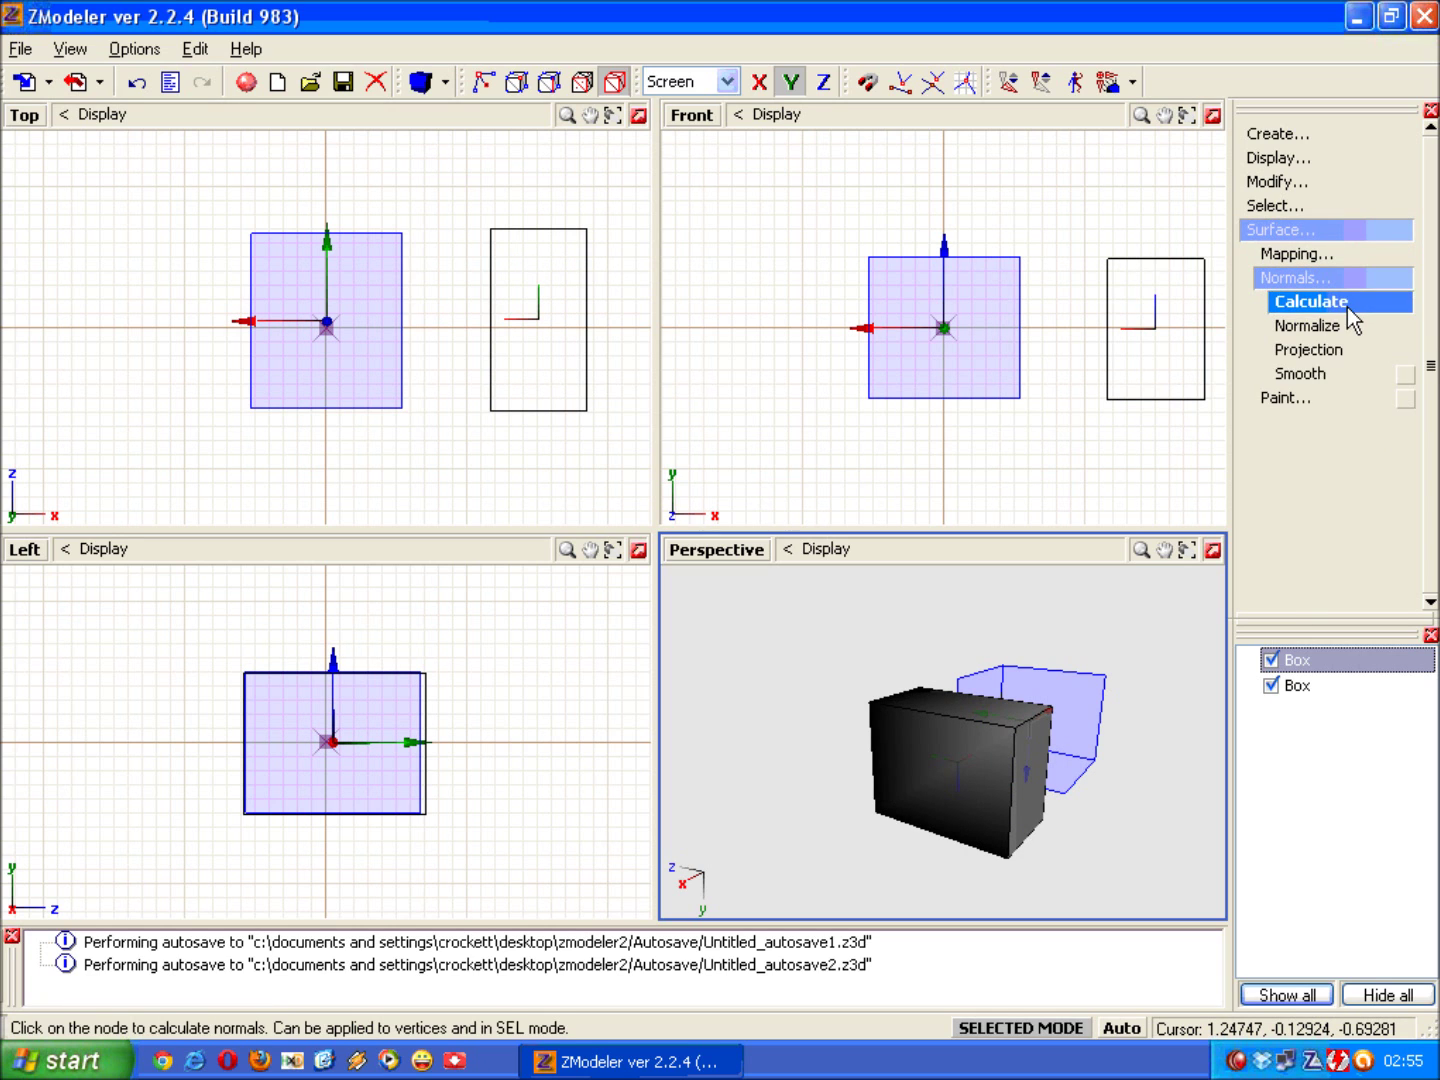
{"action": "left_click", "coordinate": [1347, 306]}
{"action": "left_click", "coordinate": [938, 732]}
{"action": "left_click", "coordinate": [939, 754]}
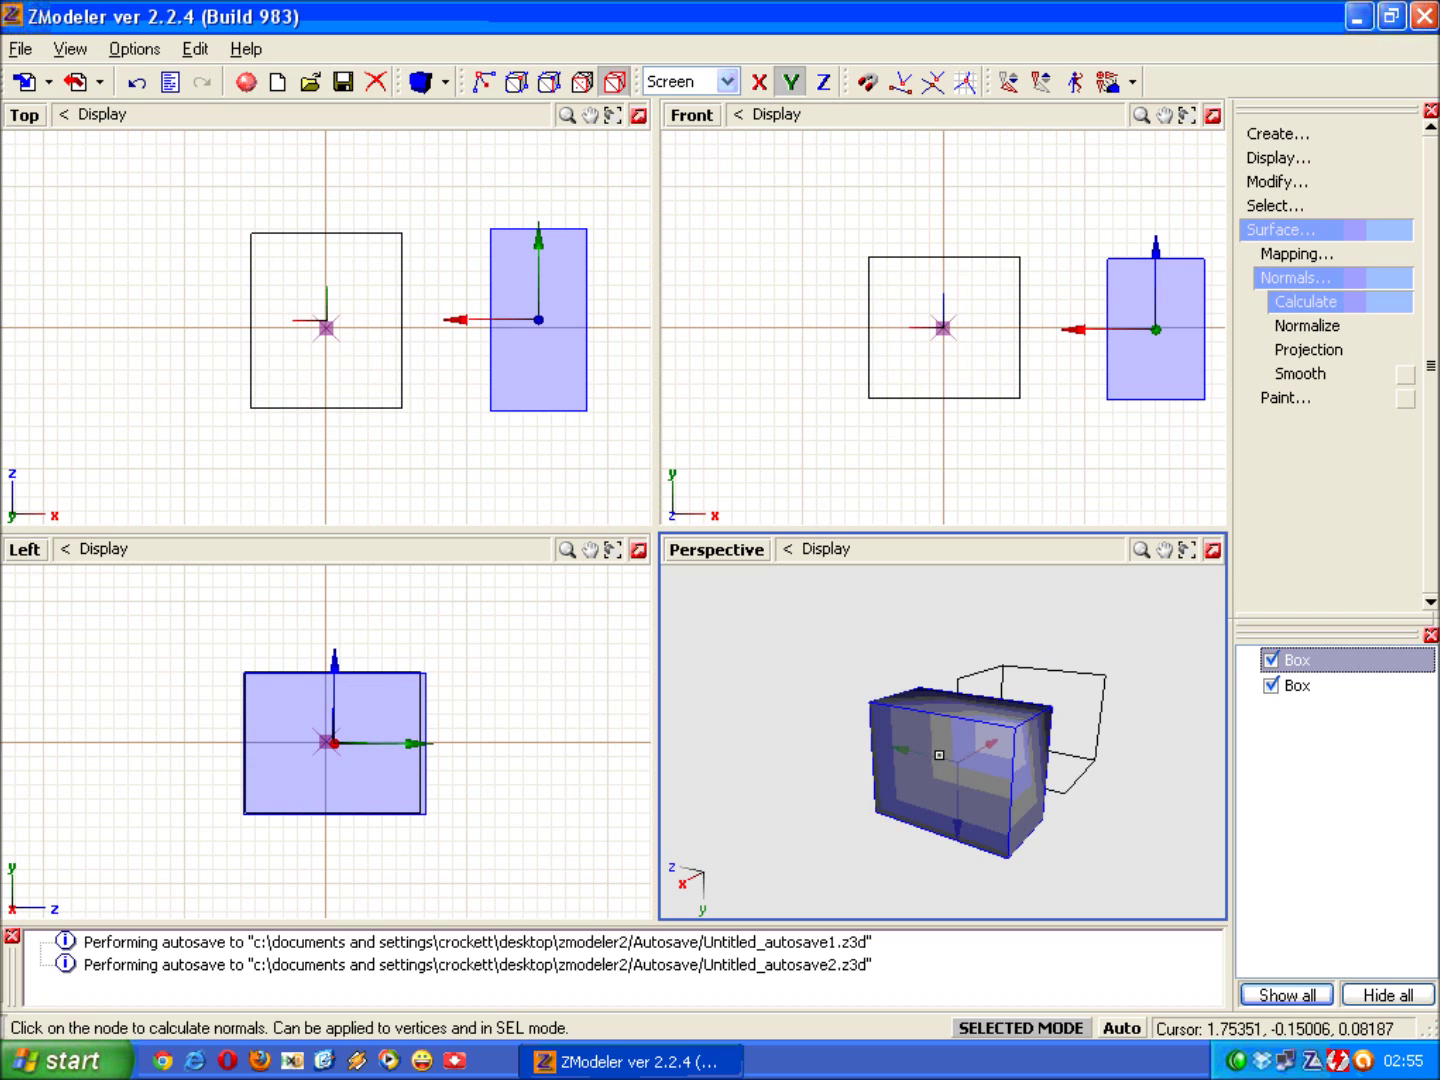
{"action": "left_click", "coordinate": [1330, 229]}
Step: Orbit around the shaded box, selecting the wireframe box and then the solid box
{"action": "mouse_move", "coordinate": [1093, 782]}
{"action": "left_mouse_down"}
{"action": "mouse_move", "coordinate": [1131, 760]}
{"action": "mouse_move", "coordinate": [1173, 765]}
{"action": "mouse_move", "coordinate": [1208, 734]}
{"action": "mouse_move", "coordinate": [1238, 762]}
{"action": "mouse_move", "coordinate": [1186, 864]}
{"action": "mouse_move", "coordinate": [1035, 805]}
{"action": "mouse_move", "coordinate": [999, 708]}
{"action": "mouse_move", "coordinate": [902, 726]}
{"action": "mouse_move", "coordinate": [854, 779]}
{"action": "mouse_move", "coordinate": [863, 828]}
{"action": "mouse_move", "coordinate": [900, 781]}
{"action": "mouse_move", "coordinate": [1008, 748]}
{"action": "mouse_move", "coordinate": [1022, 784]}
{"action": "mouse_move", "coordinate": [990, 839]}
{"action": "mouse_move", "coordinate": [1010, 808]}
{"action": "mouse_move", "coordinate": [1139, 814]}
{"action": "mouse_move", "coordinate": [1145, 781]}
{"action": "mouse_move", "coordinate": [1086, 797]}
{"action": "left_mouse_up"}
{"action": "left_click", "coordinate": [1085, 796]}
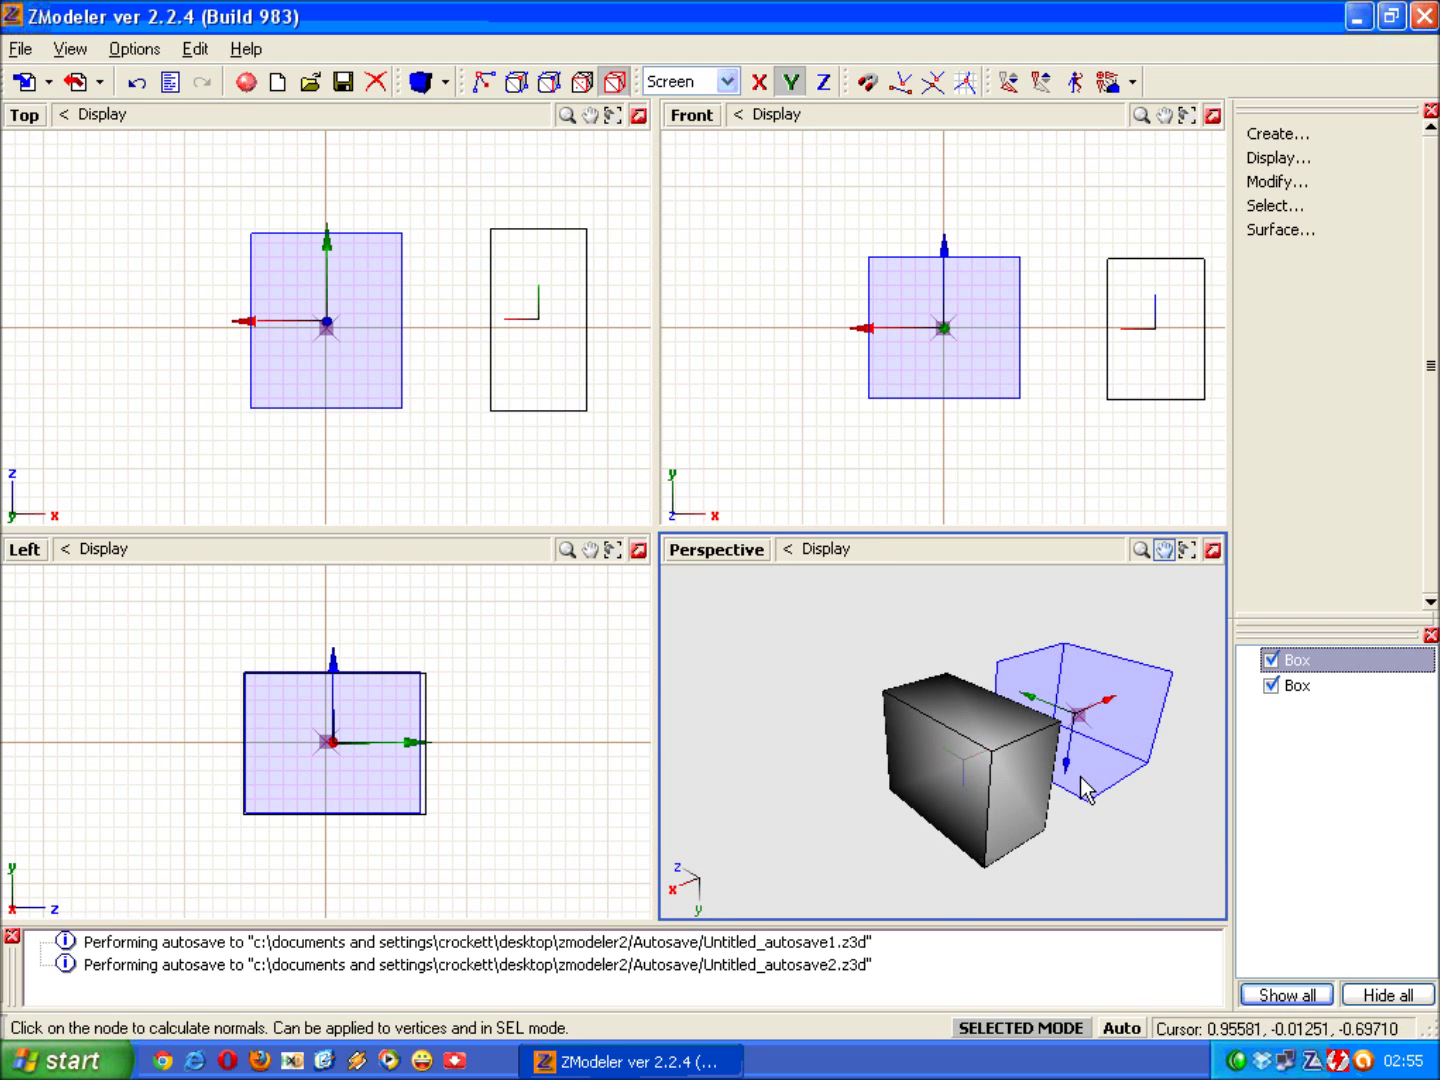
{"action": "left_click", "coordinate": [1056, 752]}
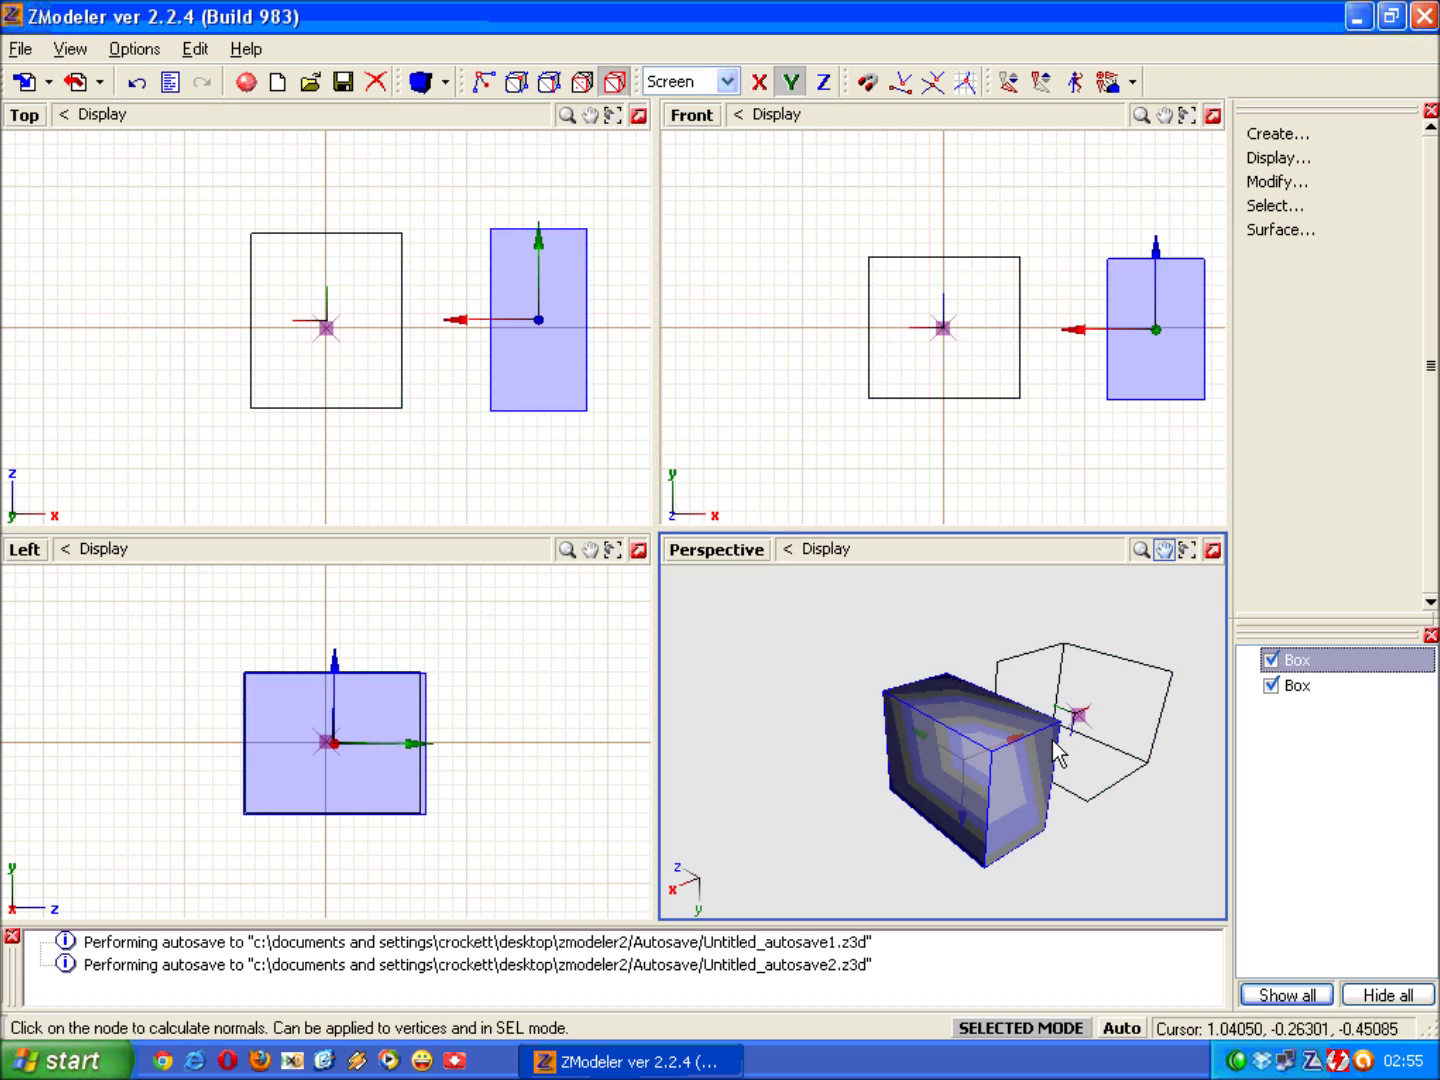